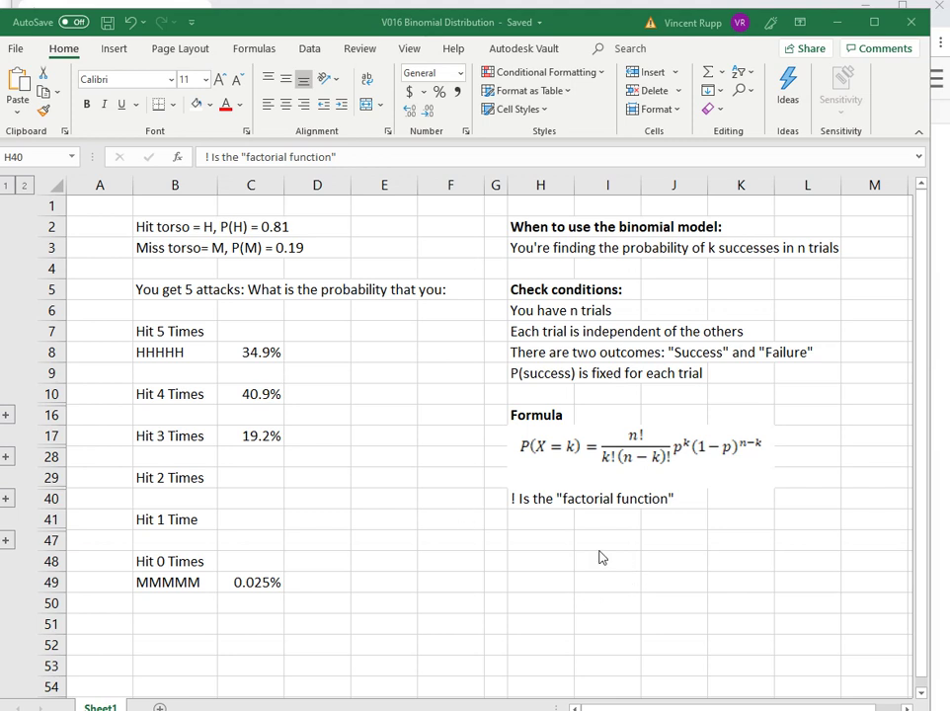
Expand the hidden 4-hit sequence rows, select the five 8.18% probabilities, then collapse them again.
{"action": "left_click", "coordinate": [6, 415]}
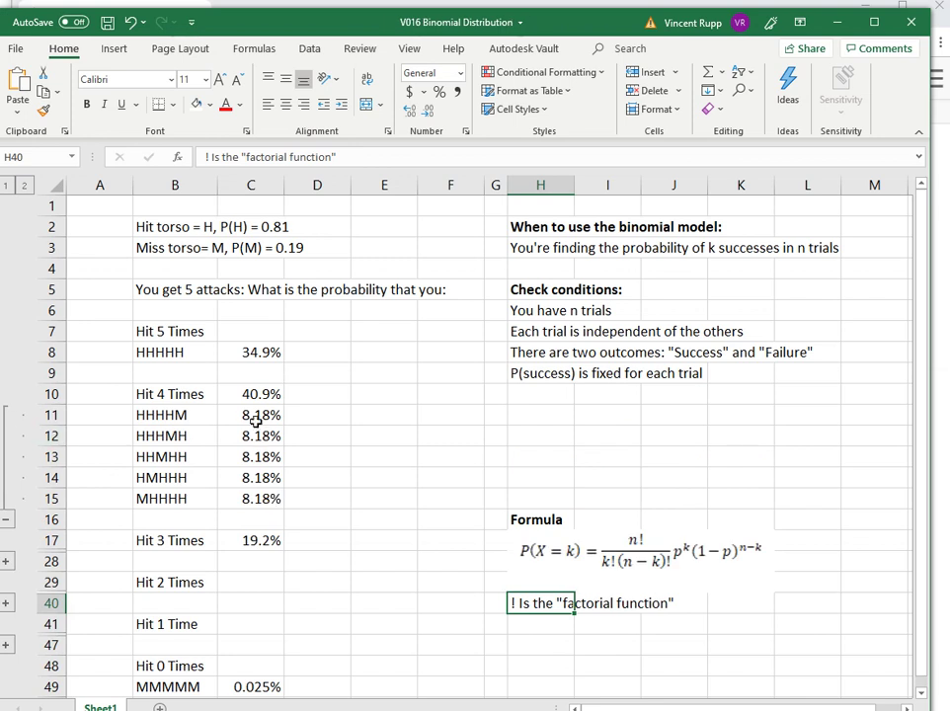
{"action": "left_click_drag", "start_coordinate": [255, 421], "coordinate": [259, 492]}
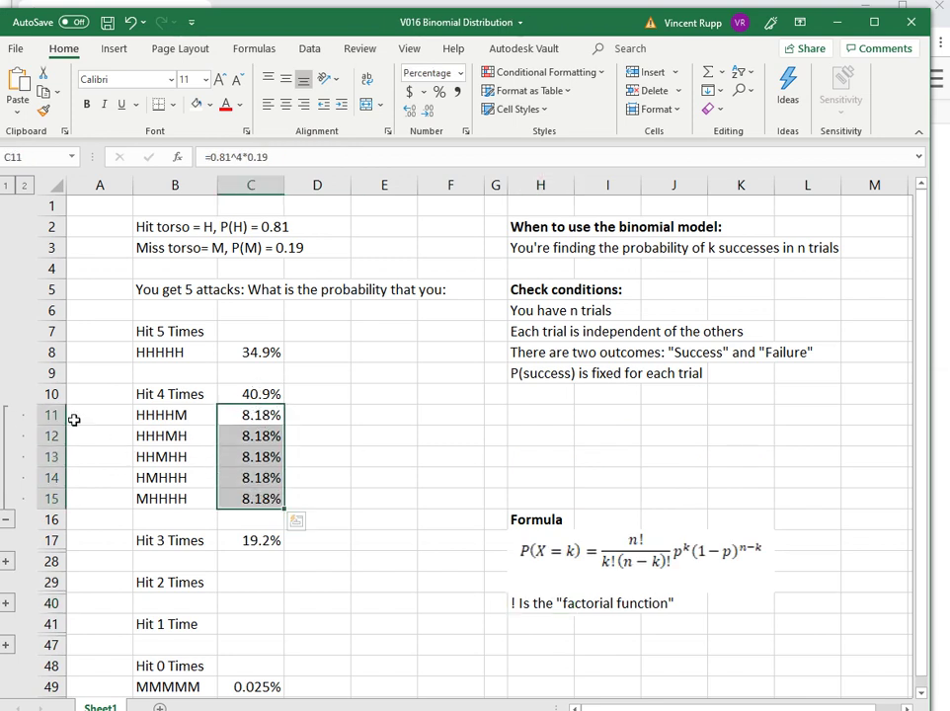
{"action": "left_click", "coordinate": [6, 520]}
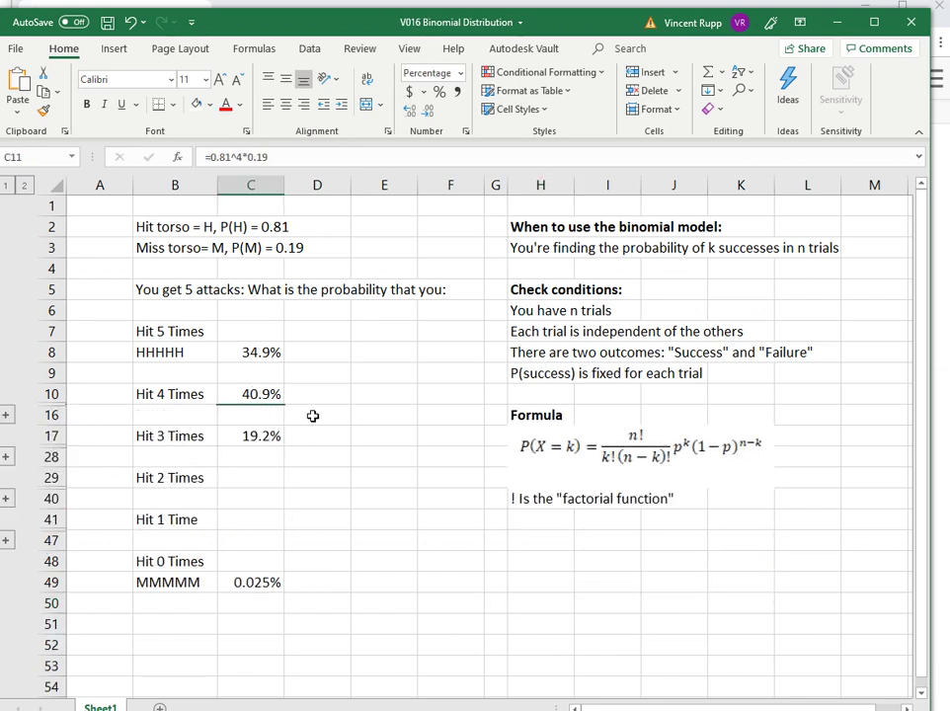
{"action": "left_click", "coordinate": [312, 416]}
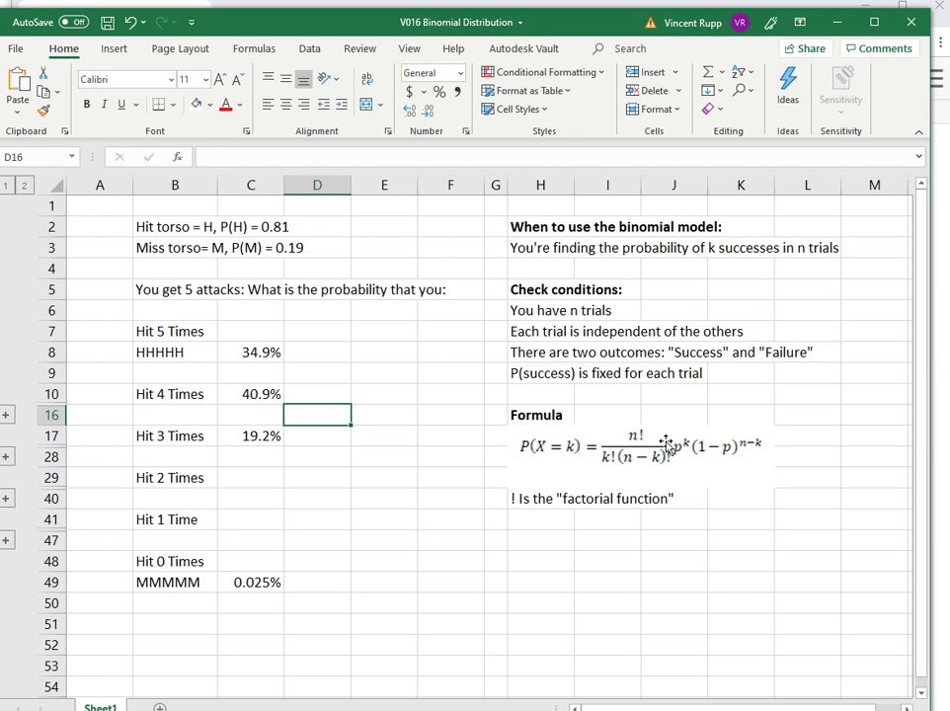
Enter 5! = 5*4*3*2*1 in H47 and 10! = 10*9*8*7*6*5*4*3*2*1 in H48.
{"action": "left_click", "coordinate": [529, 499]}
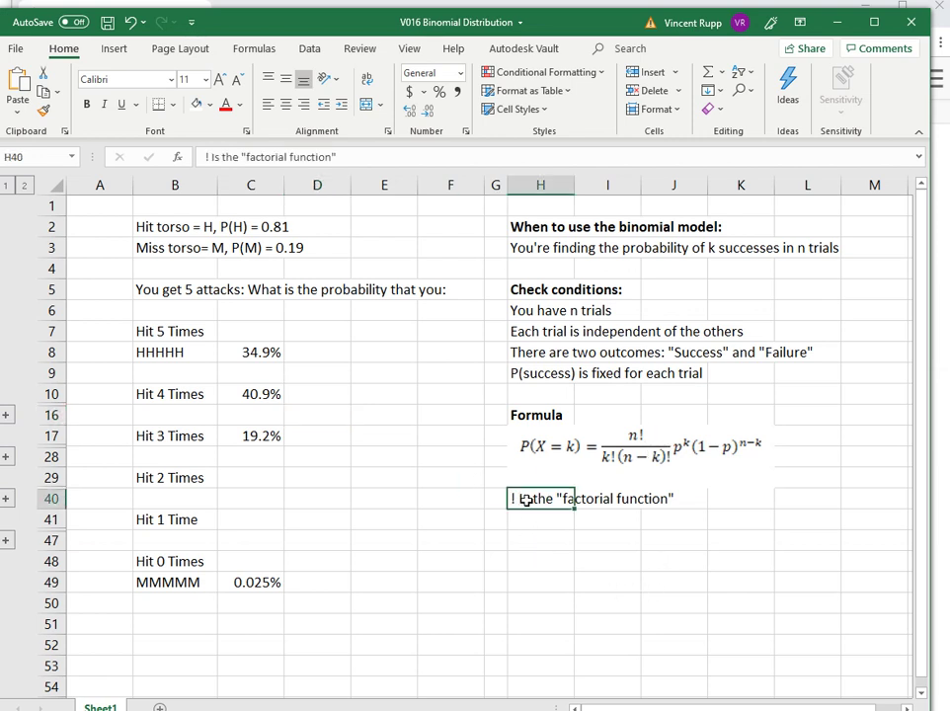
{"action": "left_click", "coordinate": [543, 536]}
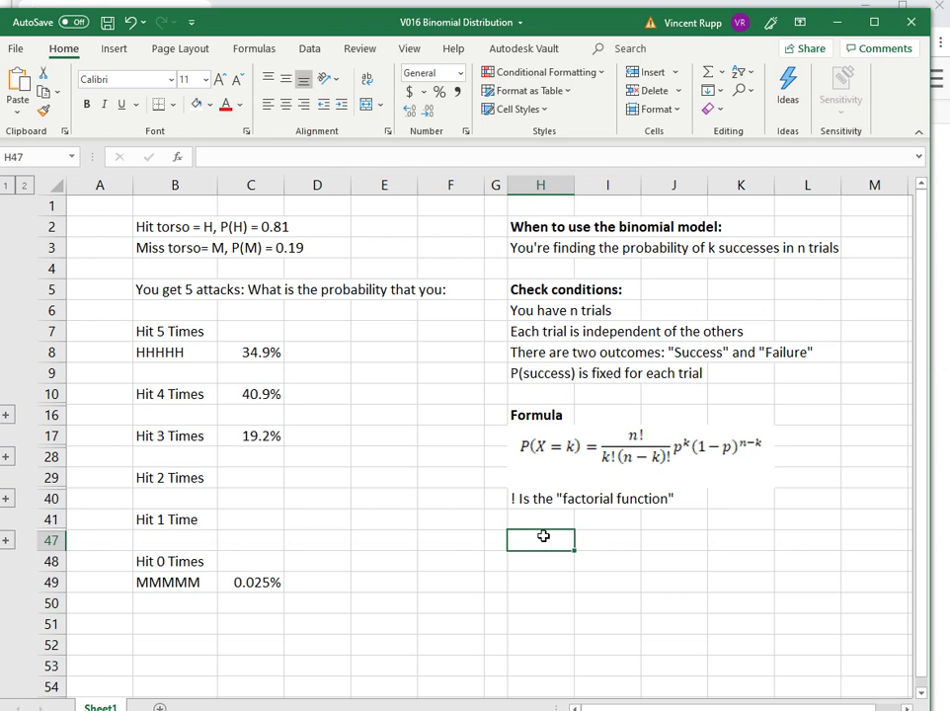
{"action": "type", "text": "5"}
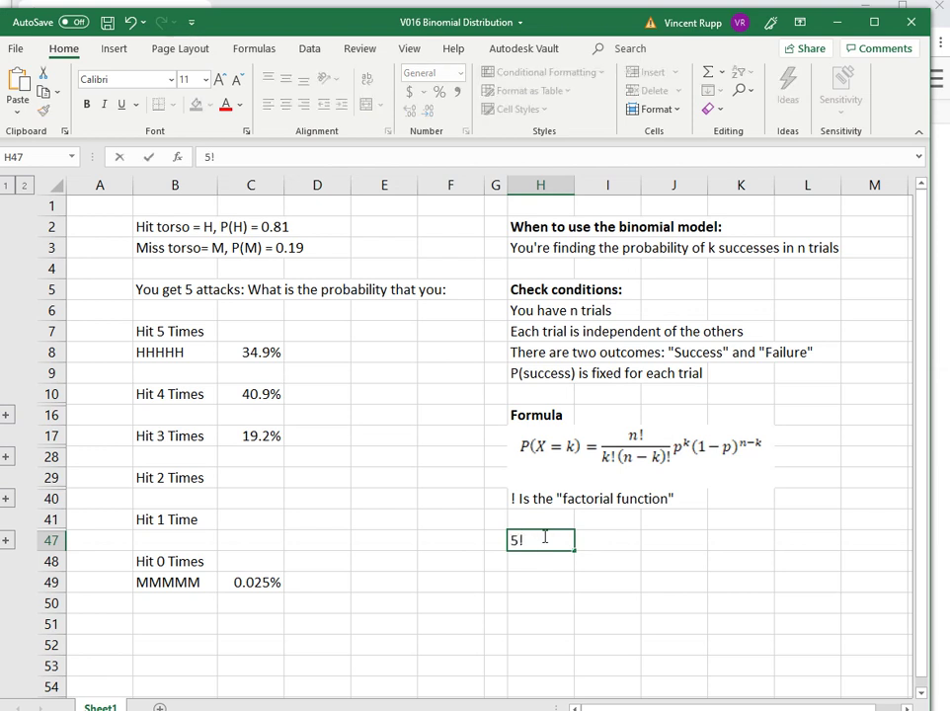
{"action": "type", "text": "! = 5*4*3*2*1"}
{"action": "key", "text": "Return"}
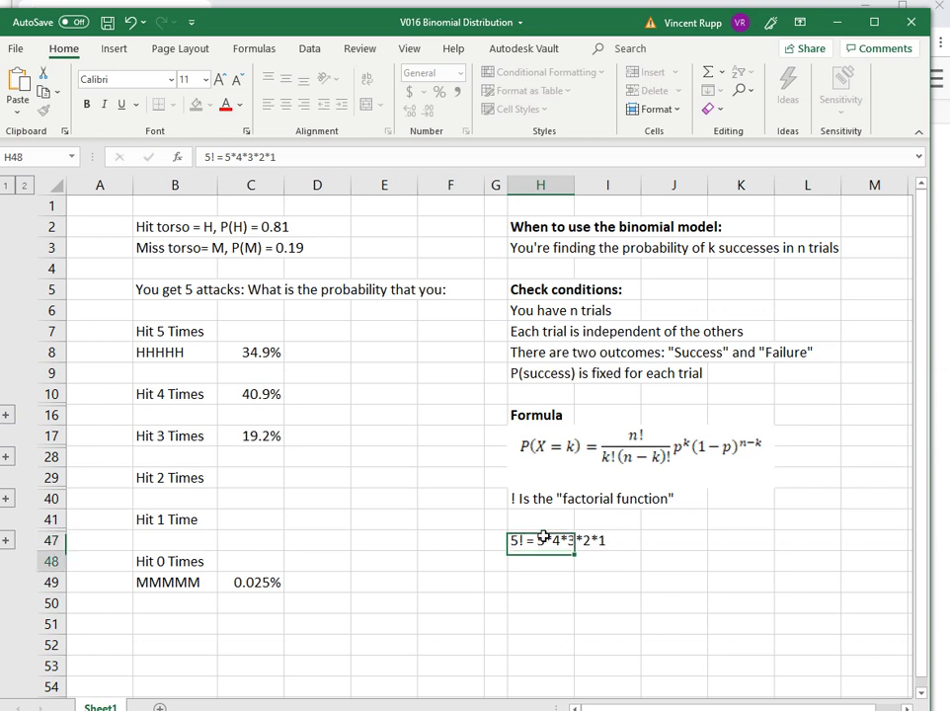
{"action": "type", "text": "10! ="}
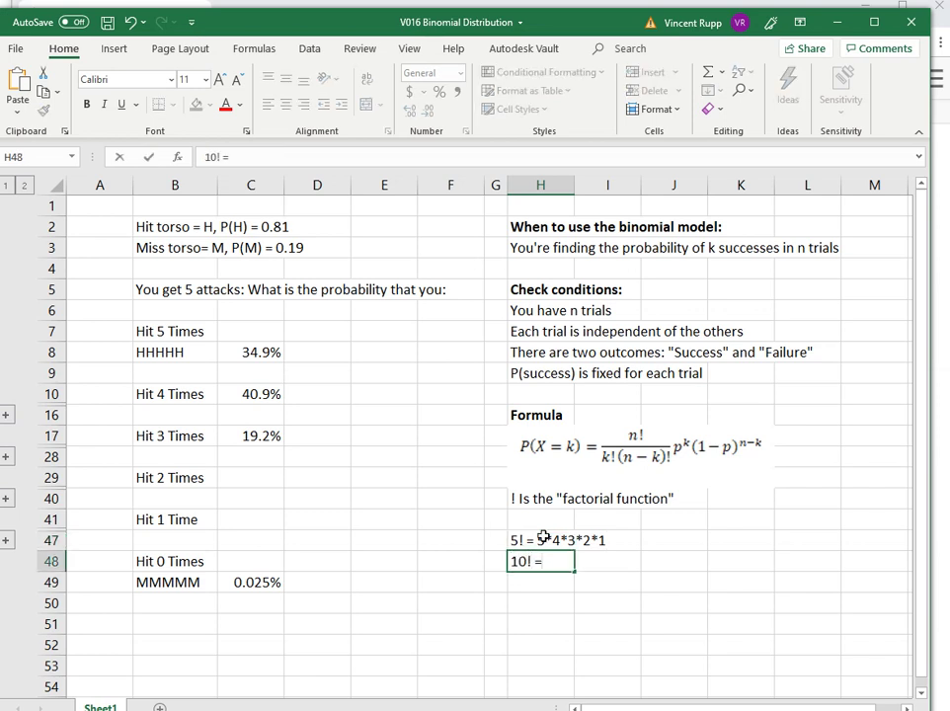
{"action": "type", "text": " 10*9*"}
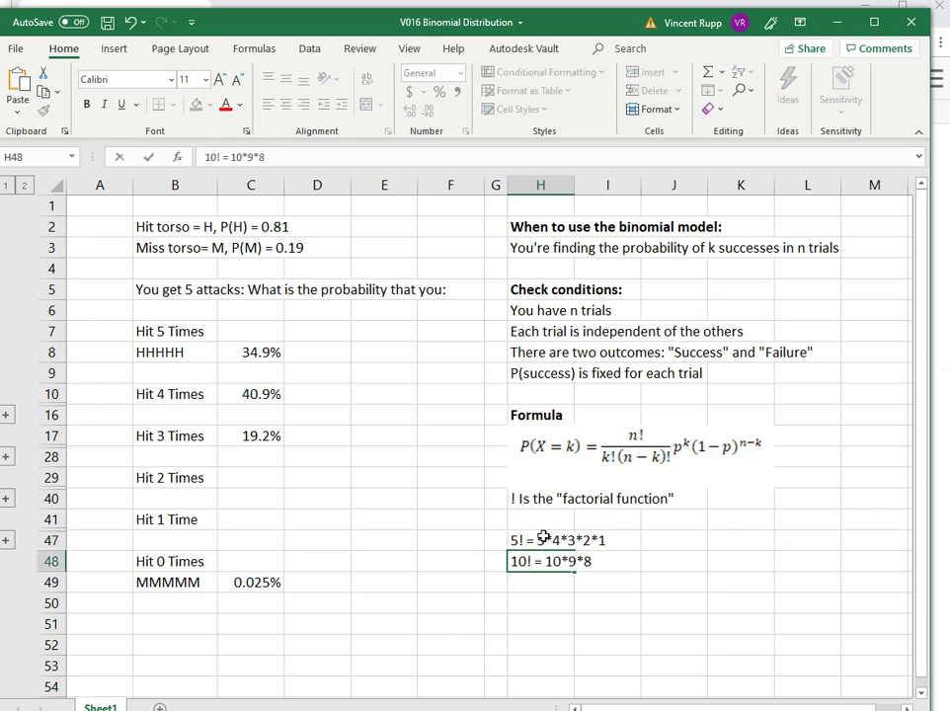
{"action": "type", "text": "8*7*6*5*4*3*2*1"}
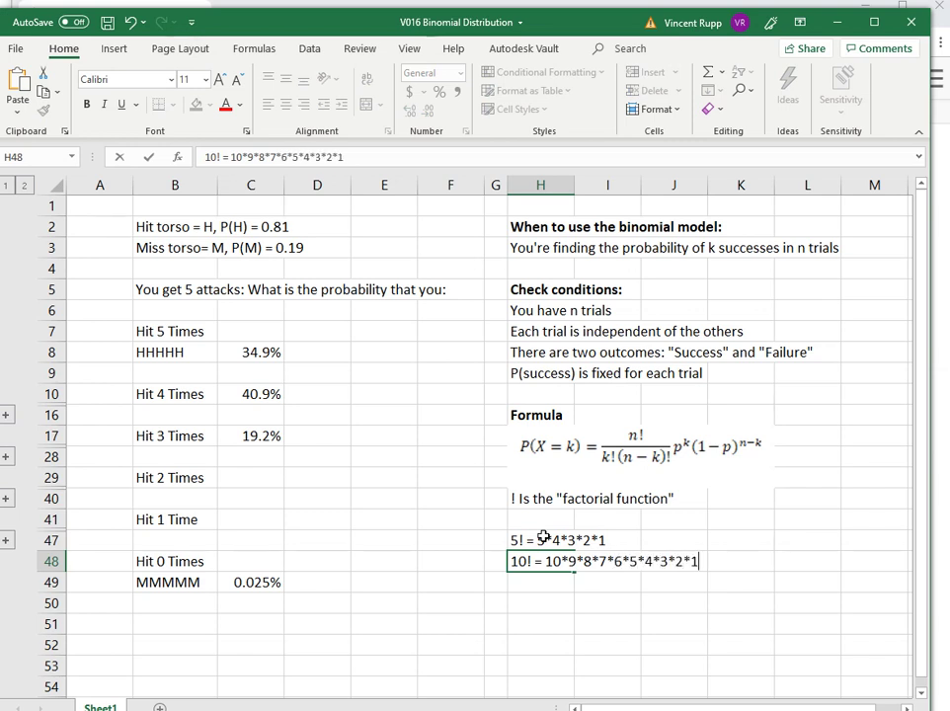
{"action": "key", "text": "Return"}
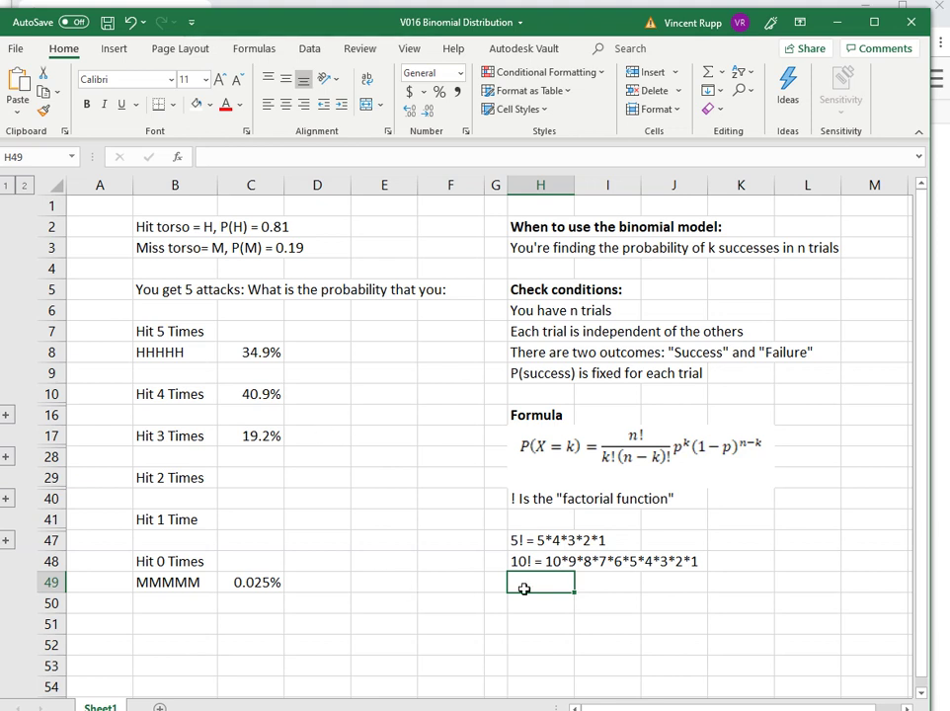
Enter =BINOM.DIST.RANGE(5,0.81,4) in D10 and format it as a one-decimal percentage, 40.9%.
{"action": "left_click", "coordinate": [314, 392]}
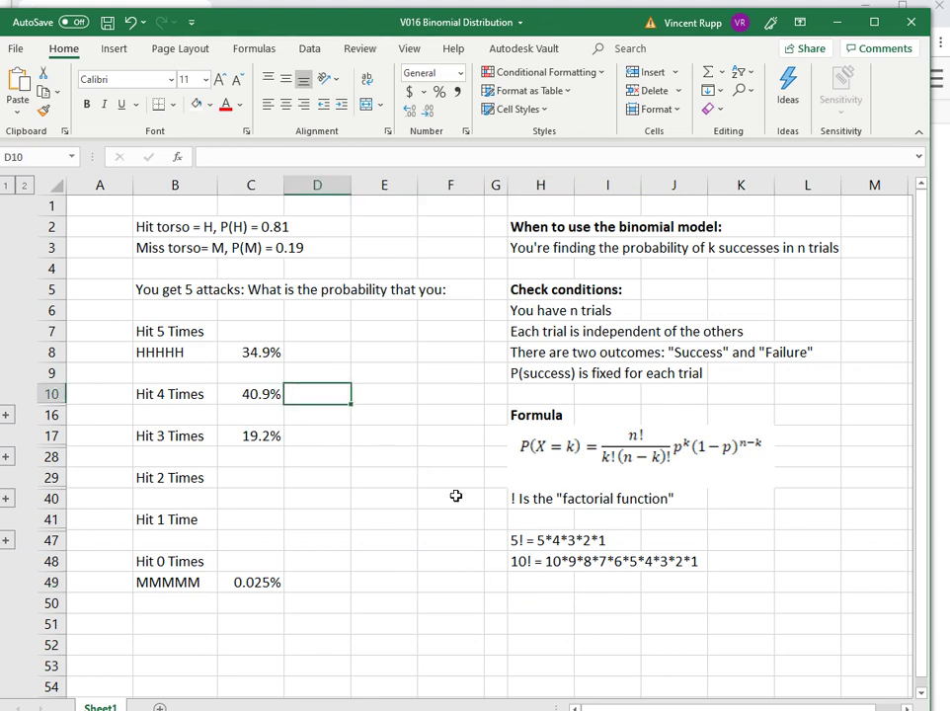
{"action": "type", "text": "="}
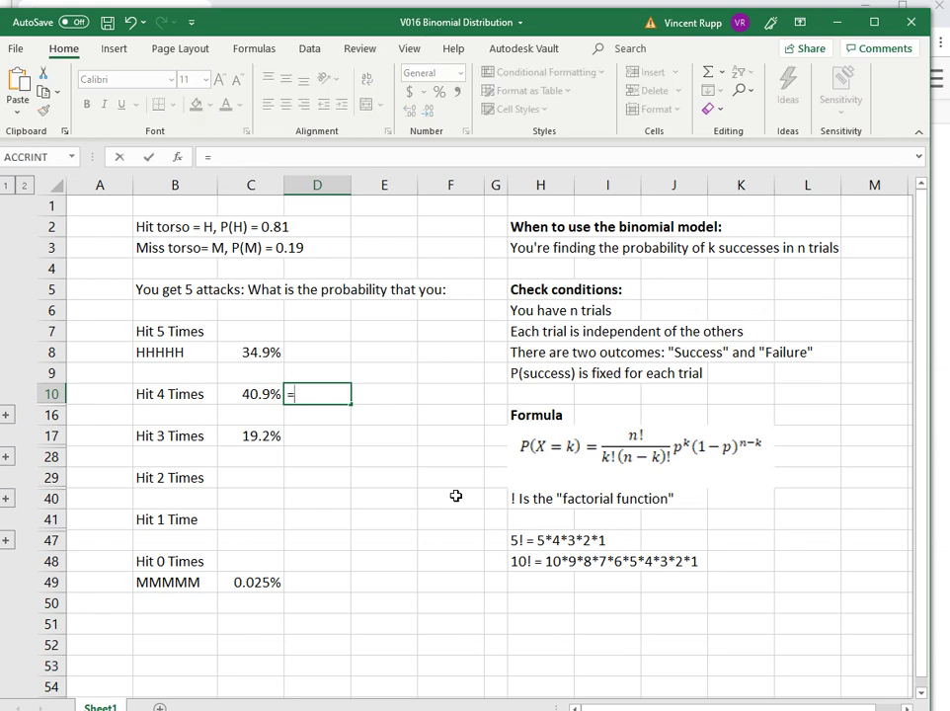
{"action": "type", "text": "bino"}
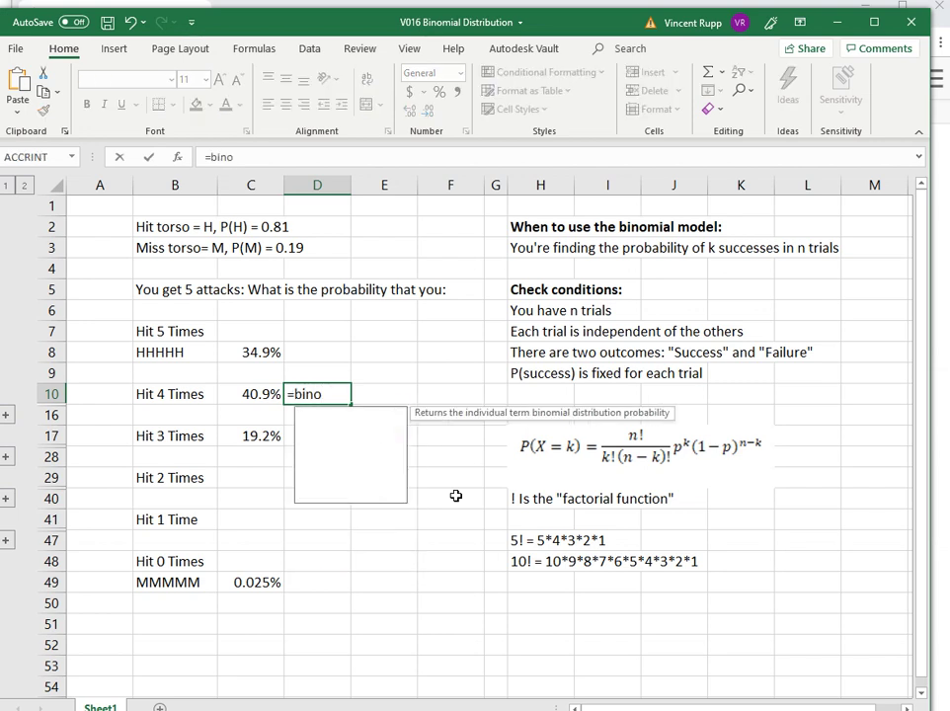
{"action": "type", "text": "m.dist"}
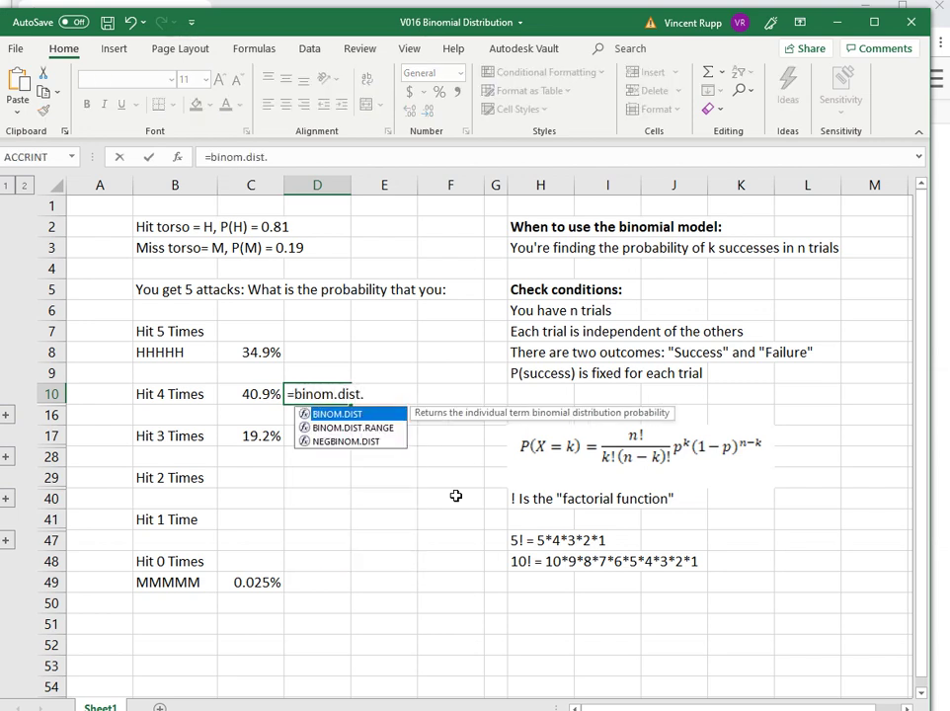
{"action": "type", "text": "."}
{"action": "double_click", "coordinate": [378, 431]}
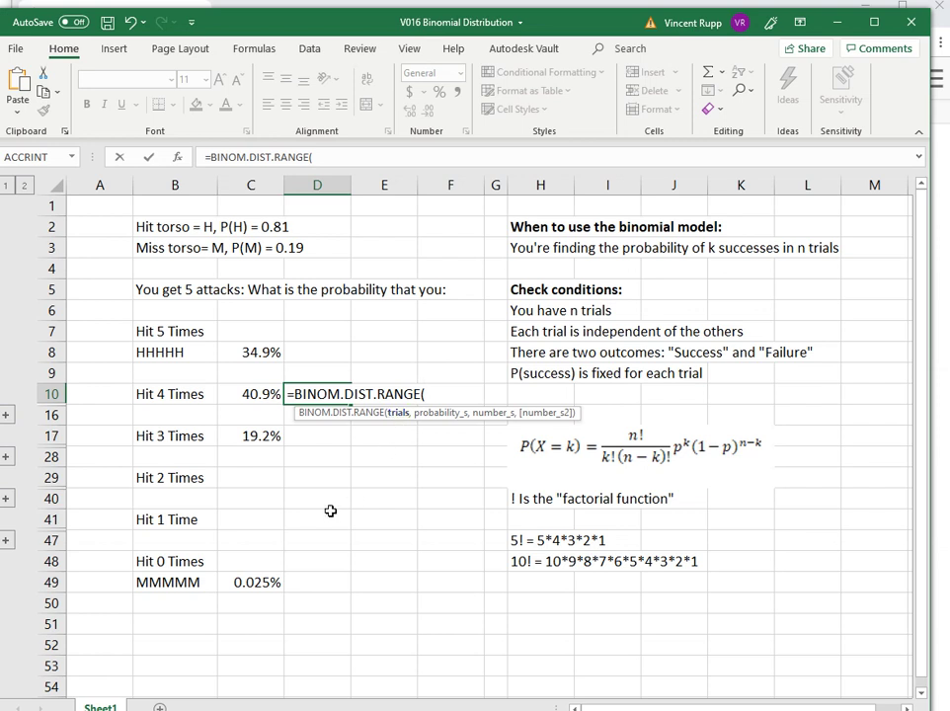
{"action": "type", "text": "5,"}
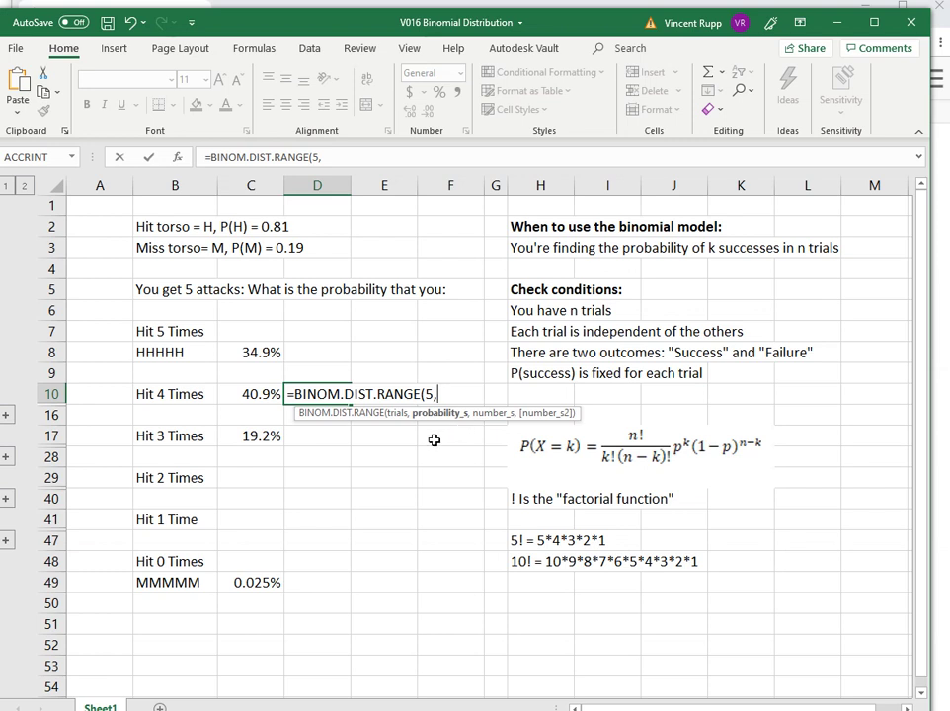
{"action": "type", "text": ".81,"}
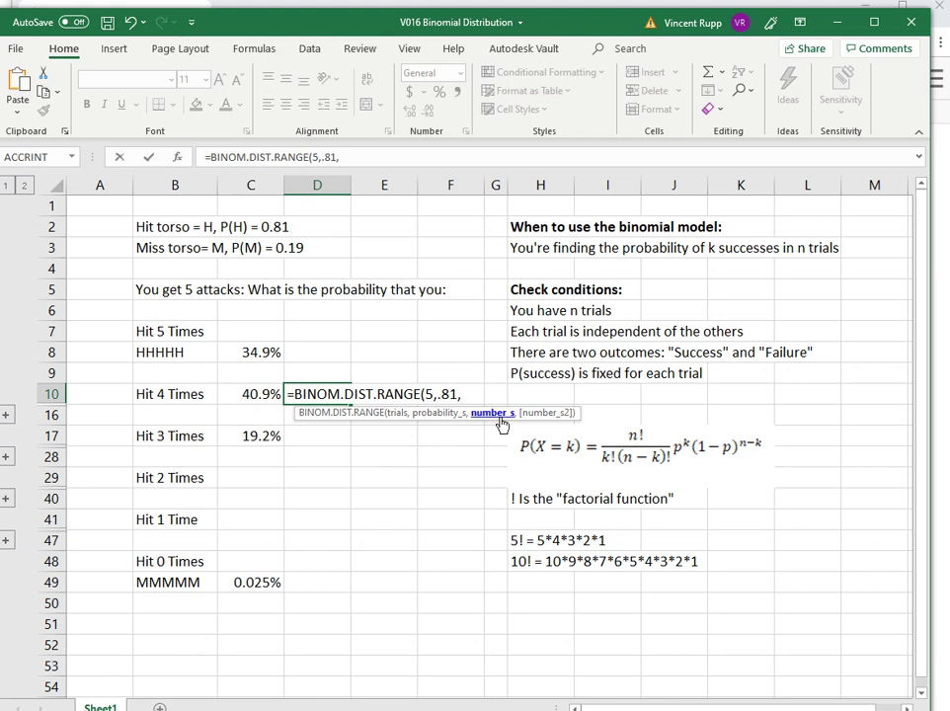
{"action": "type", "text": "4"}
{"action": "type", "text": ")"}
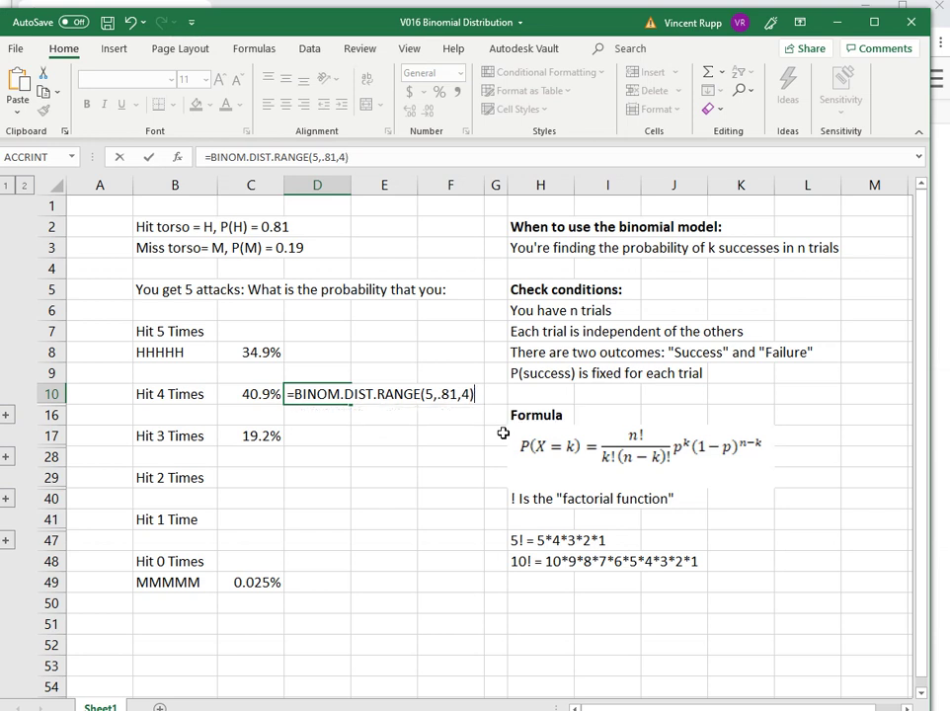
{"action": "key", "text": "Return"}
{"action": "key", "text": "Up"}
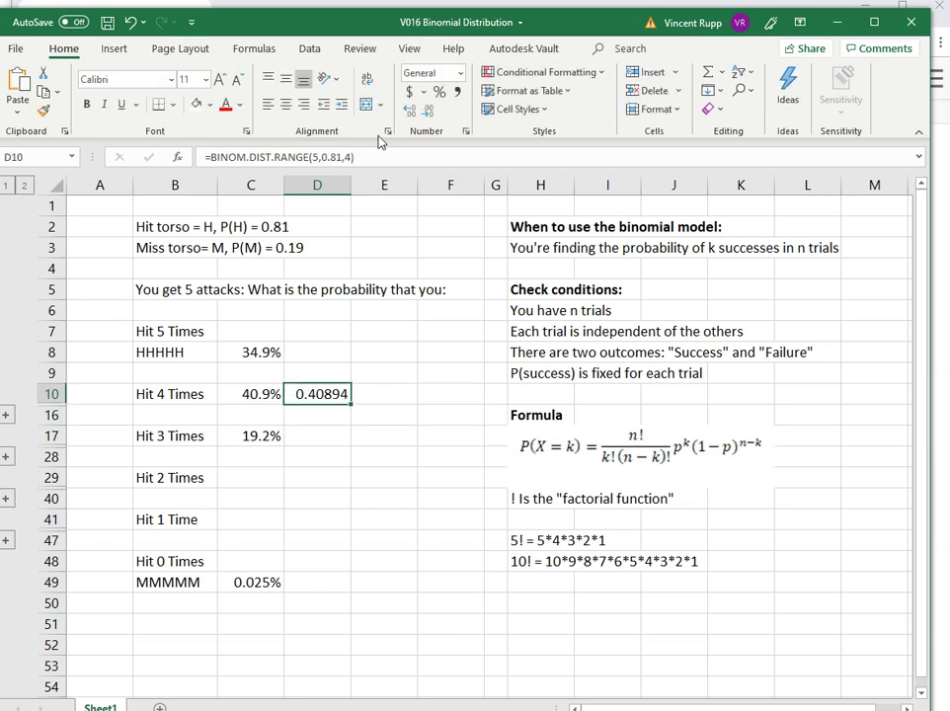
{"action": "key", "text": "ctrl+shift+5"}
{"action": "left_click", "coordinate": [410, 116]}
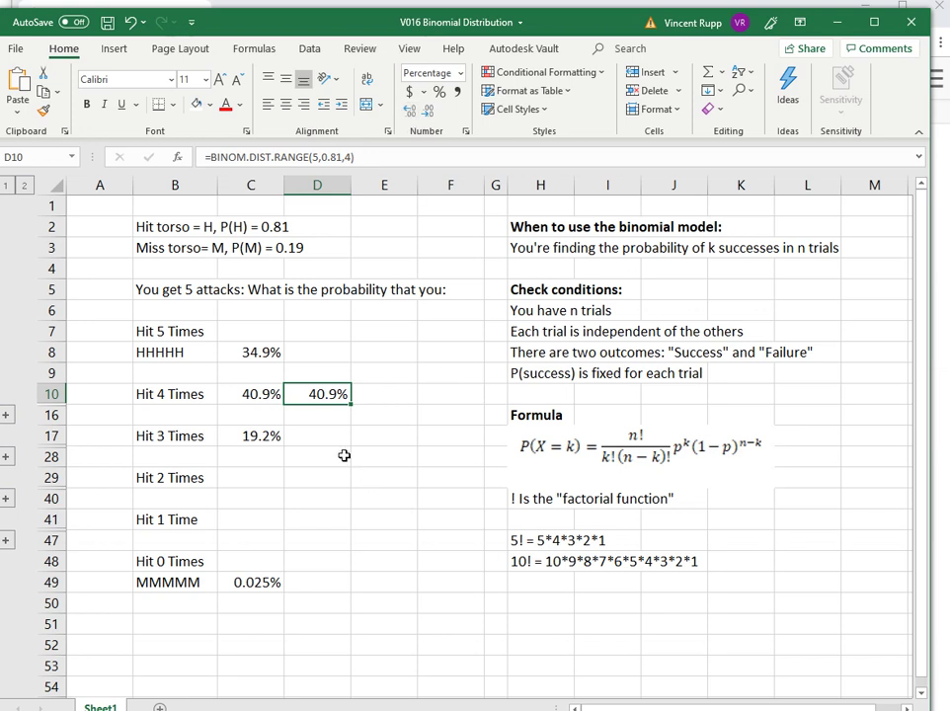
Enter =BINOM.DIST.RANGE(5,0.81,3) in D17 and show it as a one-decimal percentage, 19.2%.
{"action": "left_click", "coordinate": [318, 439]}
{"action": "type", "text": "=bin"}
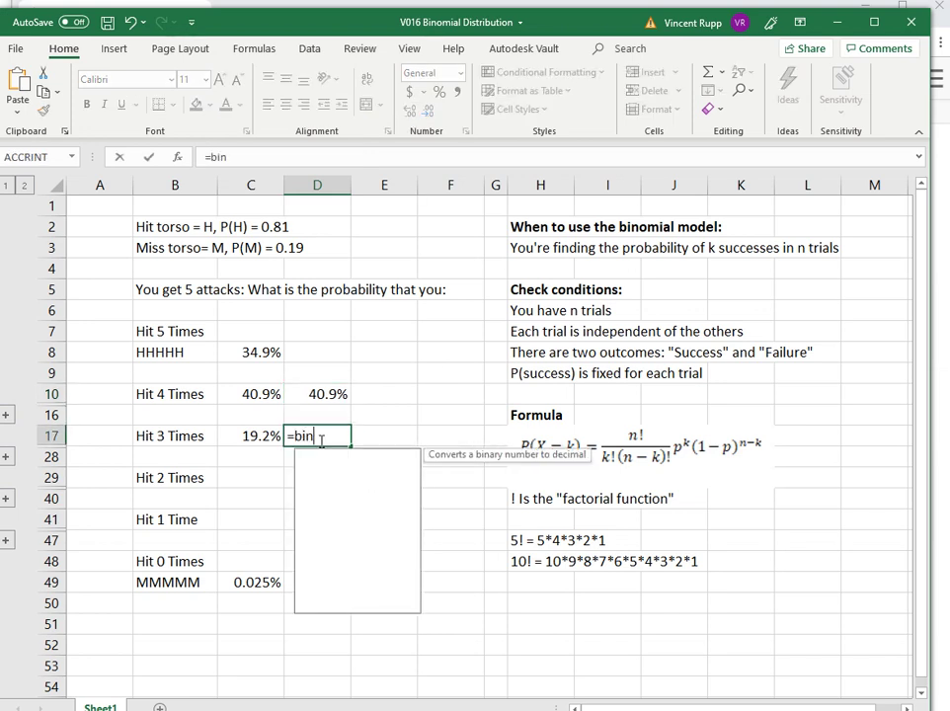
{"action": "type", "text": "om.dist.range("}
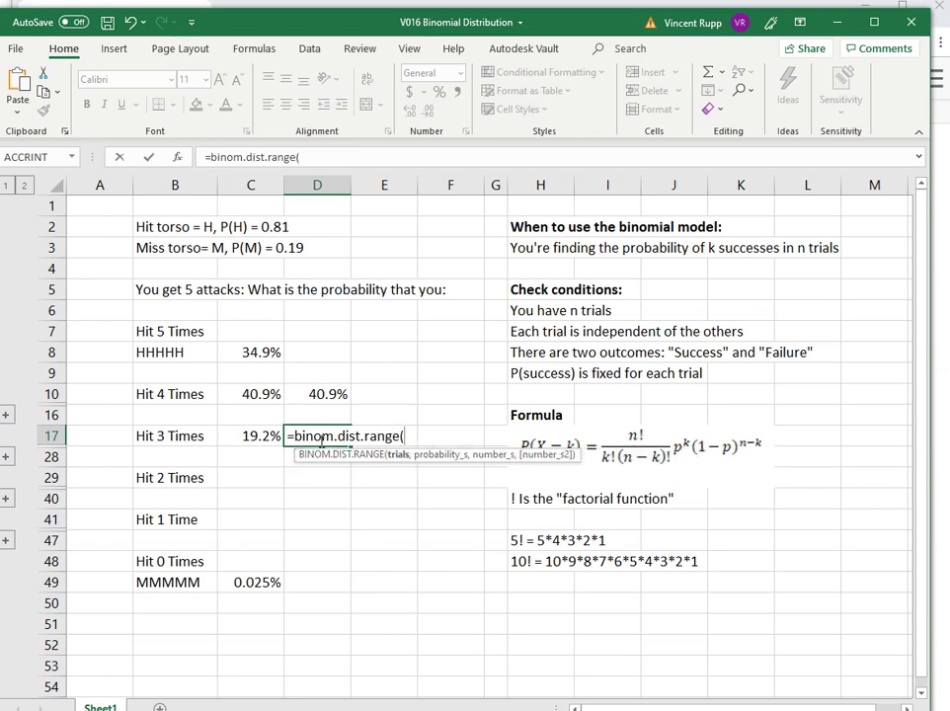
{"action": "type", "text": "5,.8"}
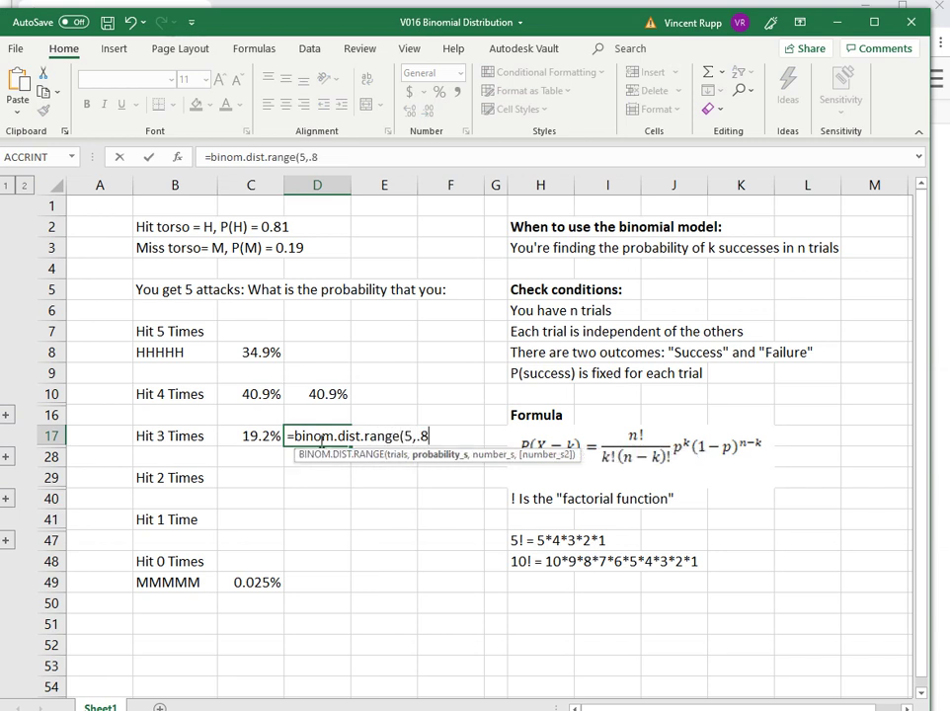
{"action": "type", "text": "1,"}
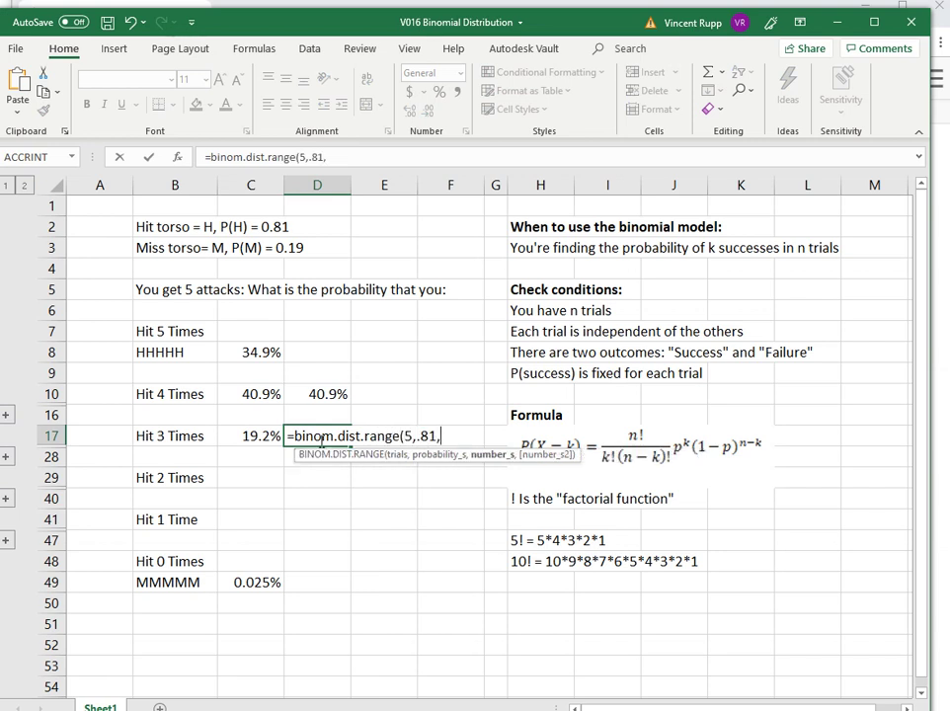
{"action": "type", "text": "3)"}
{"action": "key", "text": "ctrl+Return"}
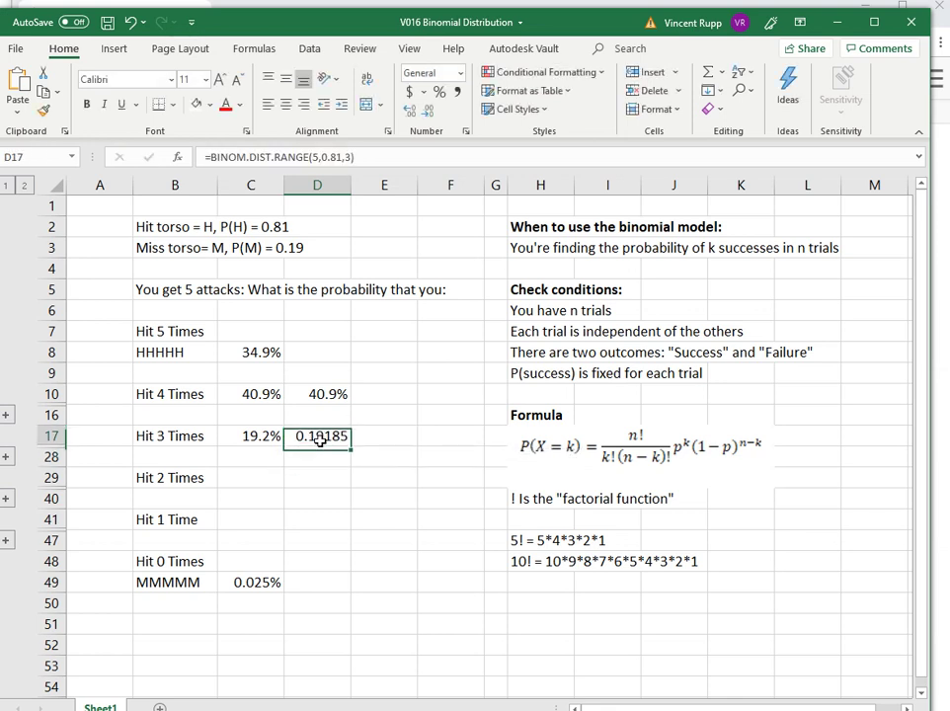
{"action": "left_click", "coordinate": [439, 90]}
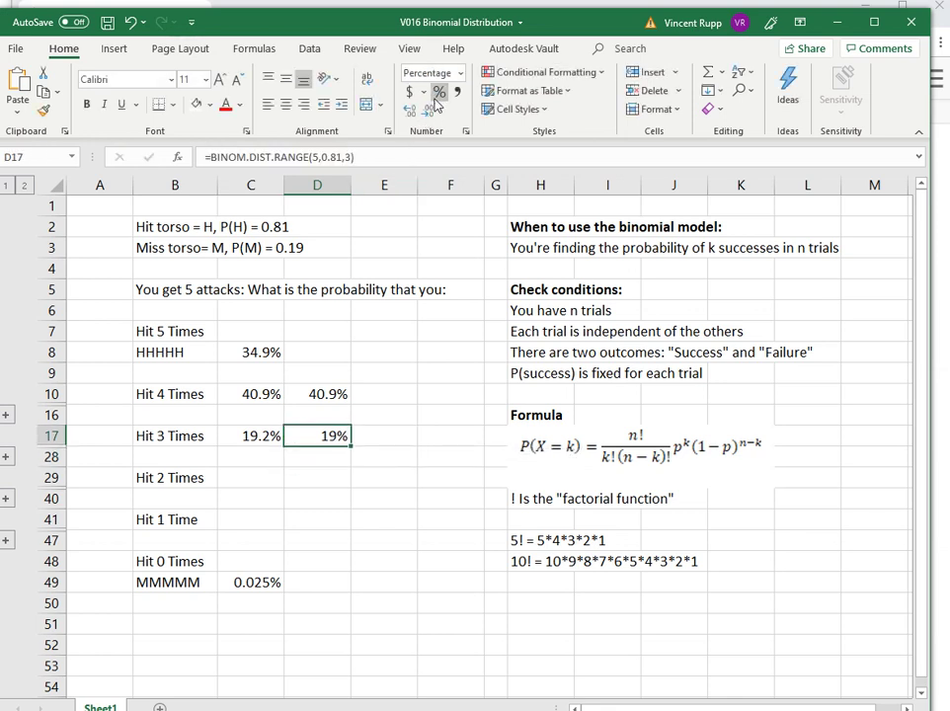
{"action": "left_click", "coordinate": [409, 113]}
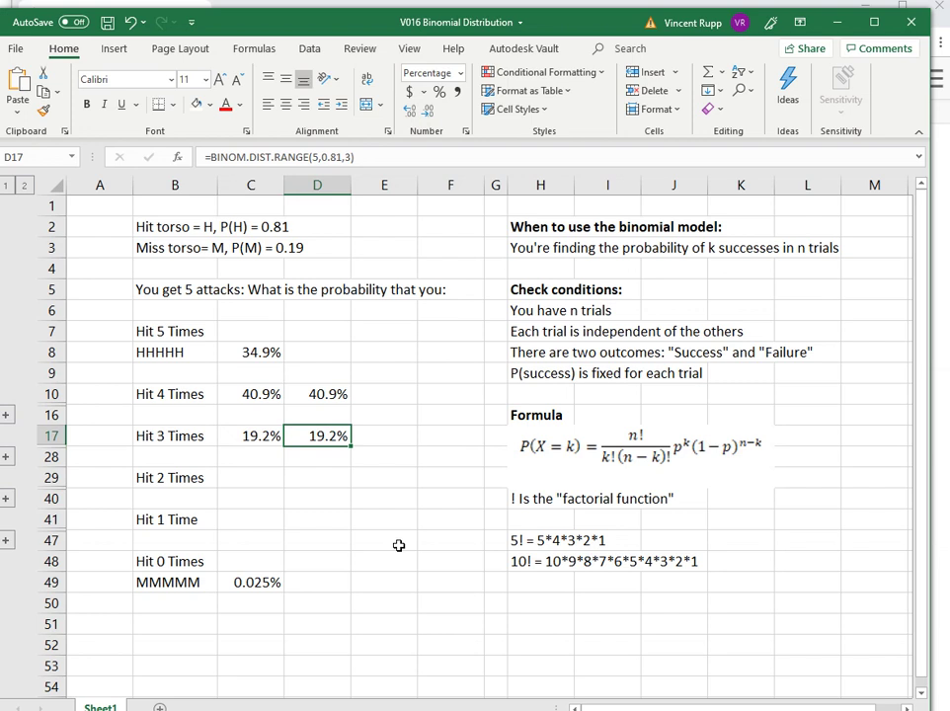
Copy D17's binomial formula into D29, D41, D49 and D8.
{"action": "key", "text": "ctrl+c"}
{"action": "left_click", "coordinate": [320, 479]}
{"action": "key", "text": "ctrl+v"}
{"action": "left_click", "coordinate": [309, 521]}
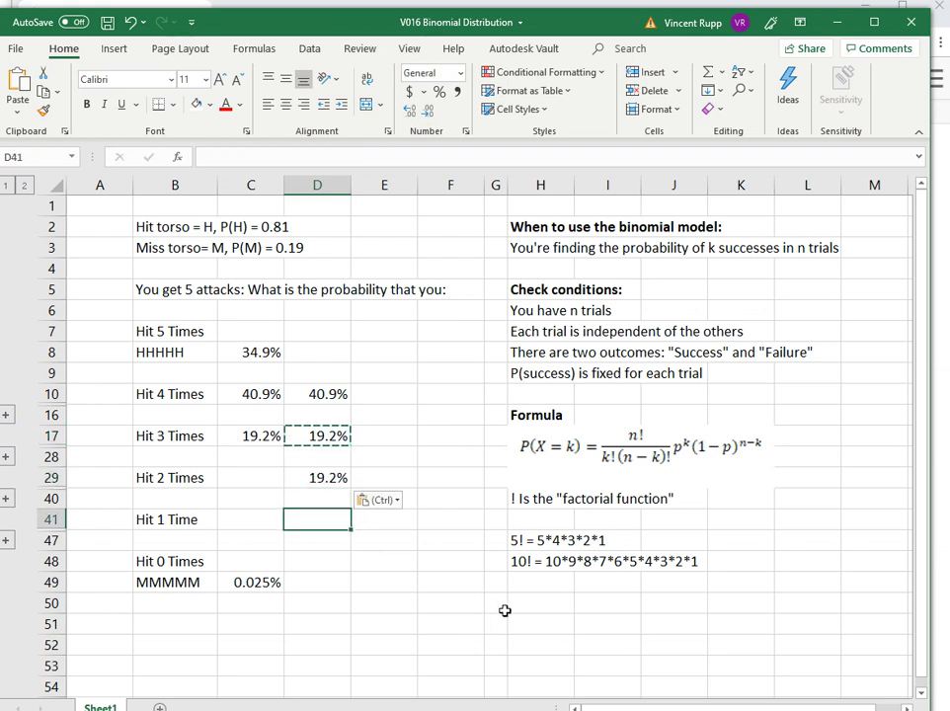
{"action": "key", "text": "ctrl+v"}
{"action": "left_click", "coordinate": [327, 585]}
{"action": "key", "text": "ctrl+v"}
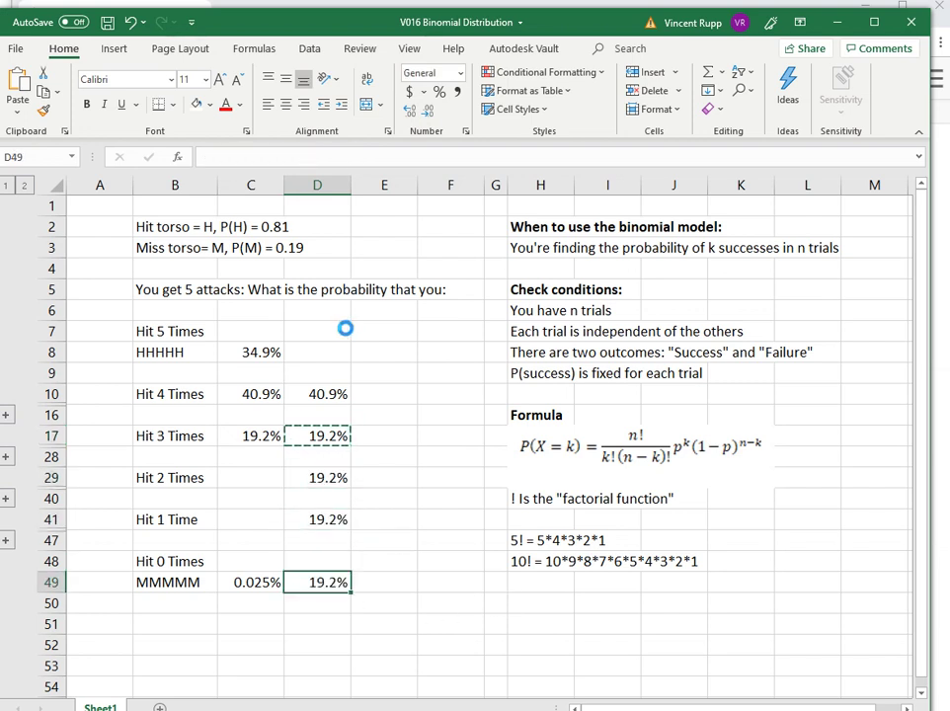
{"action": "left_click", "coordinate": [341, 333]}
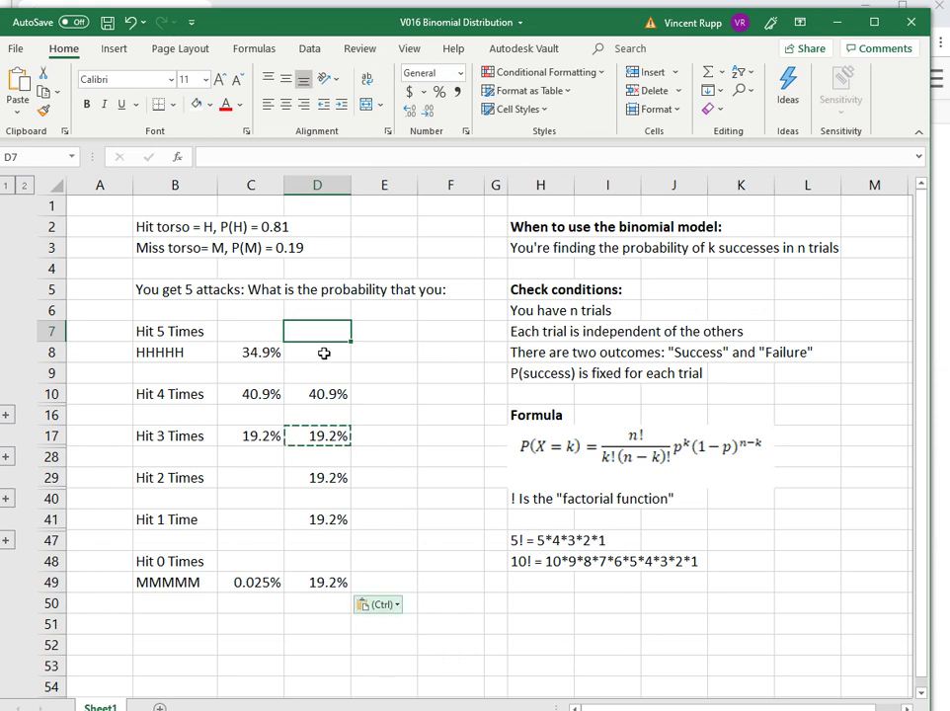
{"action": "left_click", "coordinate": [324, 352]}
{"action": "key", "text": "ctrl+v"}
{"action": "key", "text": "Escape"}
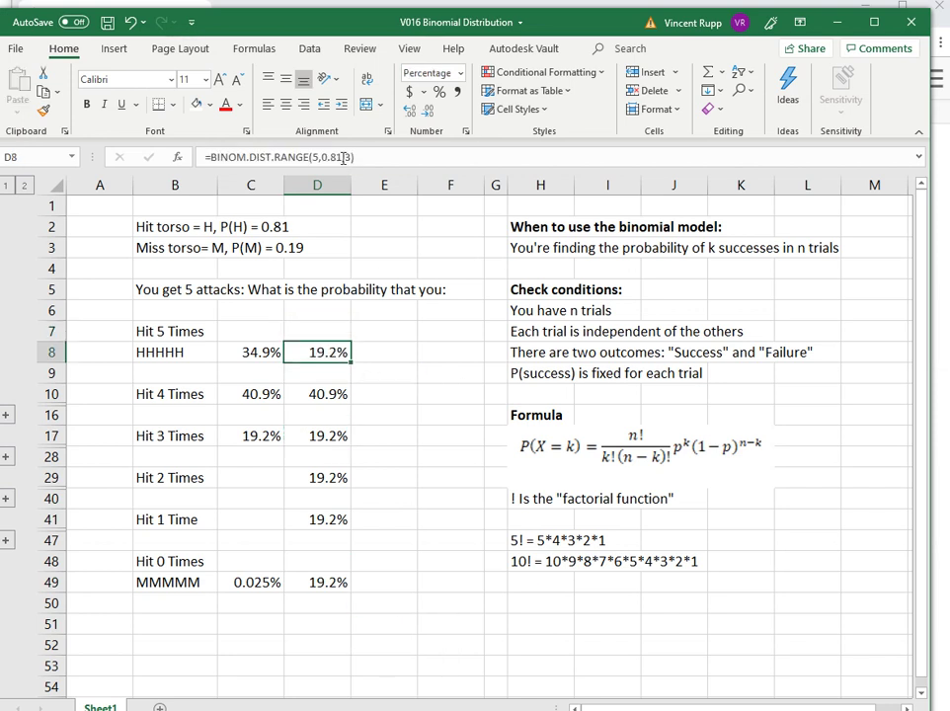
Change the hit count to 5 in D8's formula and to 2 in D29's.
{"action": "left_click", "coordinate": [351, 156]}
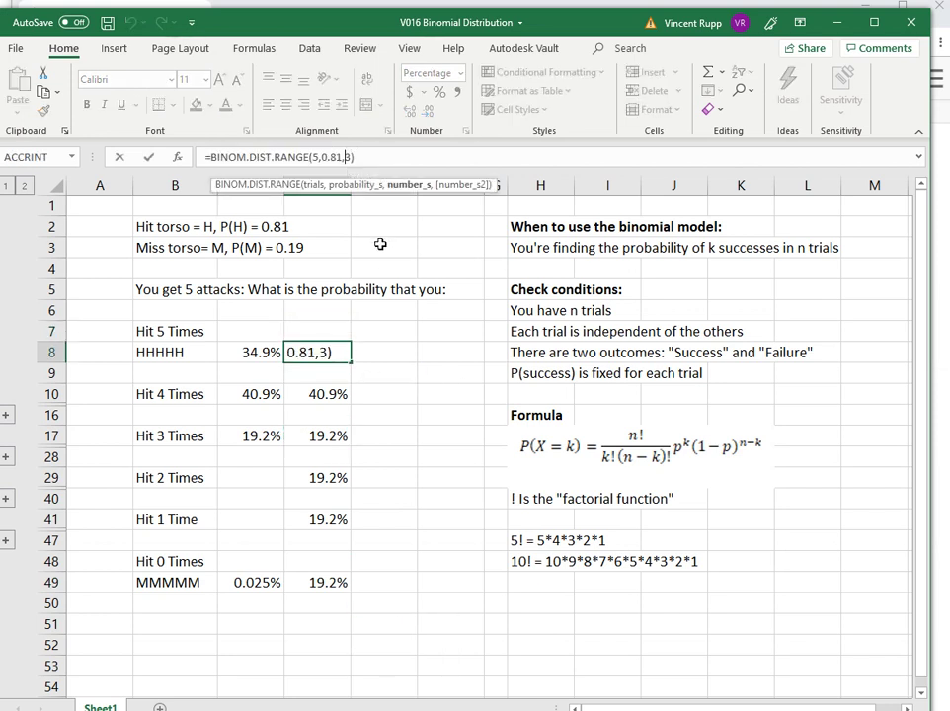
{"action": "key", "text": "Delete"}
{"action": "type", "text": "5"}
{"action": "key", "text": "Return"}
{"action": "key", "text": "Down"}
{"action": "key", "text": "Down"}
{"action": "key", "text": "Down"}
{"action": "key", "text": "Down"}
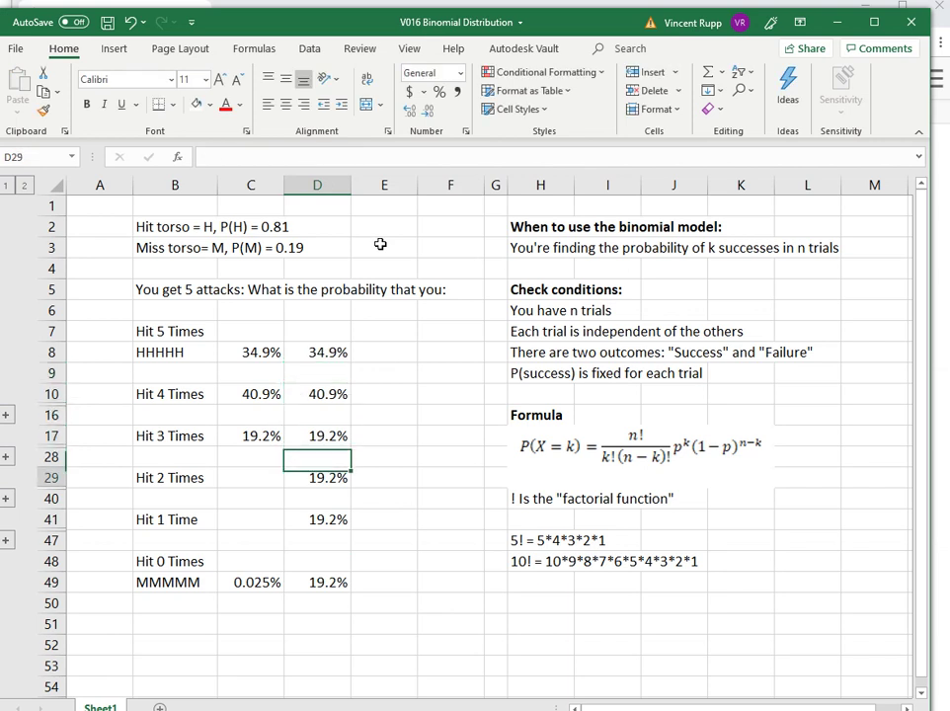
{"action": "key", "text": "Down"}
{"action": "key", "text": "F2"}
{"action": "key", "text": "Left"}
{"action": "key", "text": "Left"}
{"action": "key", "text": "Delete"}
{"action": "type", "text": "2"}
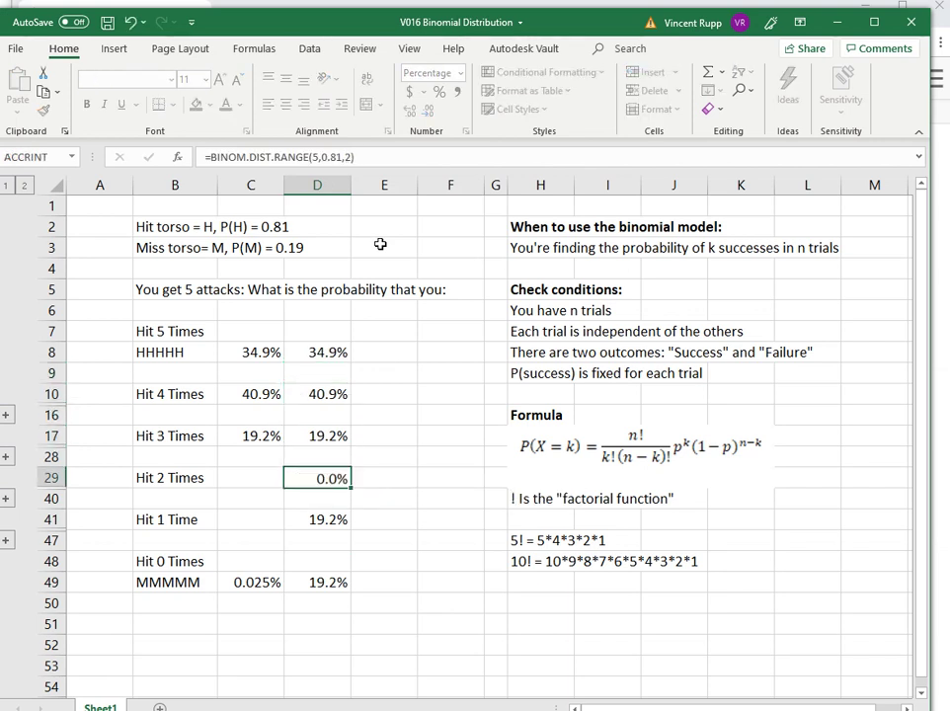
{"action": "key", "text": "Return"}
Change the hit count to 1 in D41's formula and to 0 in D49's.
{"action": "key", "text": "Down"}
{"action": "key", "text": "F2"}
{"action": "key", "text": "Left"}
{"action": "key", "text": "Return"}
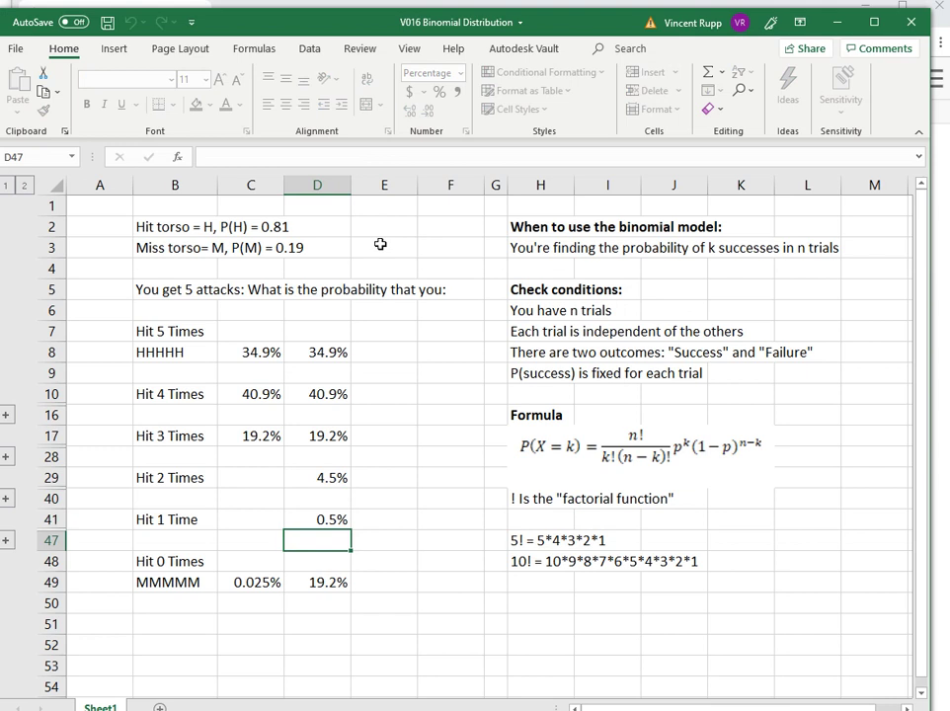
{"action": "key", "text": "Down"}
{"action": "key", "text": "Down"}
{"action": "key", "text": "Down"}
{"action": "key", "text": "Up"}
{"action": "key", "text": "F2"}
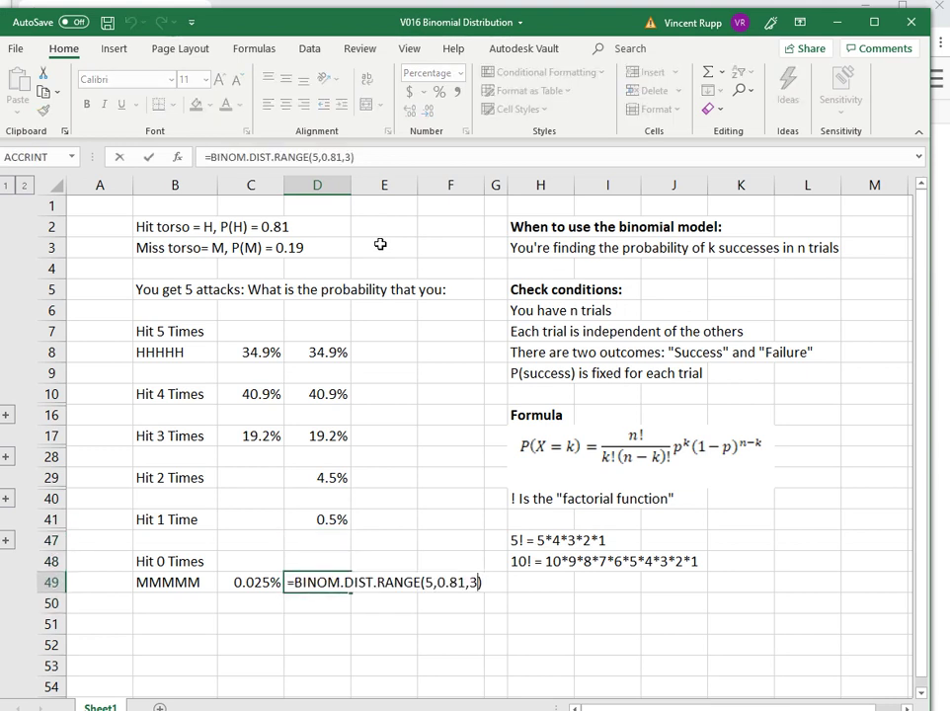
{"action": "key", "text": "Left"}
{"action": "key", "text": "Left"}
{"action": "key", "text": "Delete"}
{"action": "type", "text": "0"}
{"action": "key", "text": "Return"}
{"action": "key", "text": "Up"}
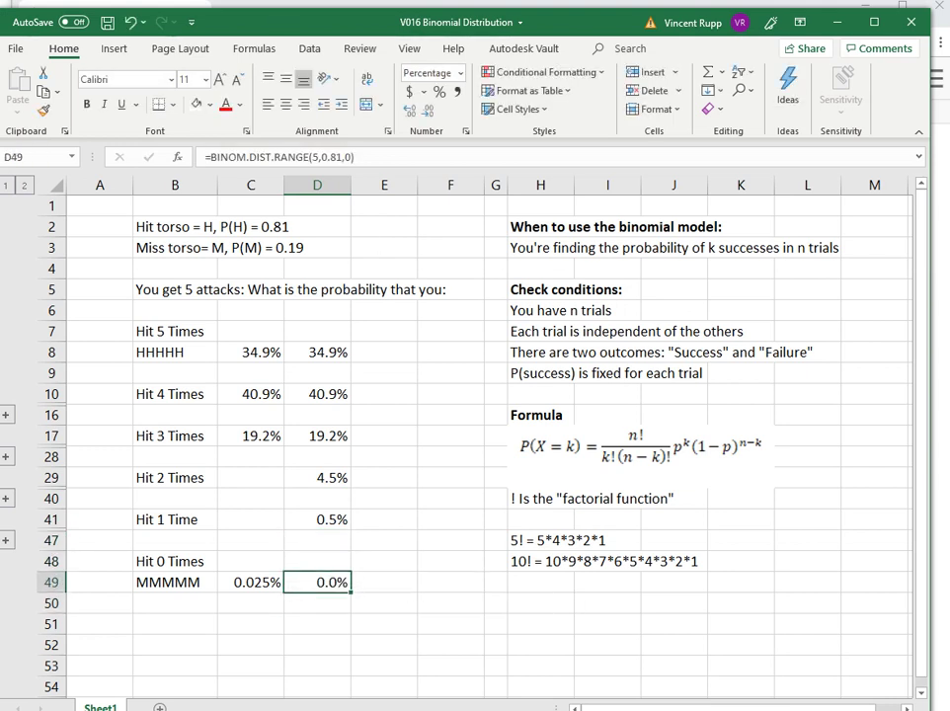
Add decimal places so D29, D41 and D49 show 4.50%, 0.528% and 0.0248%.
{"action": "left_click", "coordinate": [409, 114]}
{"action": "left_click", "coordinate": [409, 114]}
{"action": "left_click", "coordinate": [316, 518]}
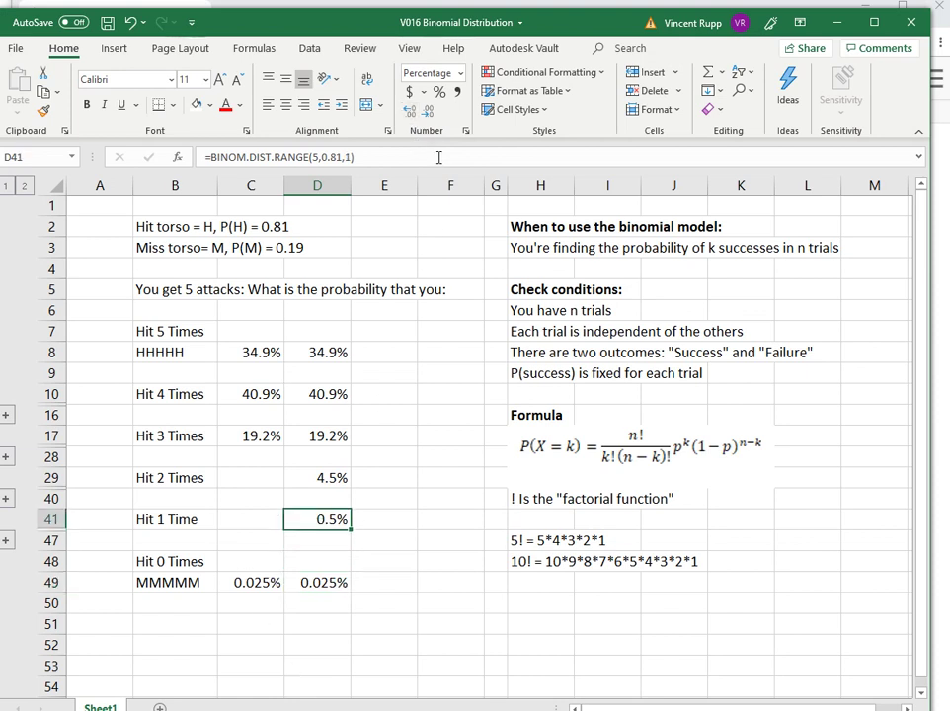
{"action": "left_click", "coordinate": [409, 114]}
{"action": "key", "text": "Up"}
{"action": "key", "text": "Up"}
{"action": "left_click", "coordinate": [409, 113]}
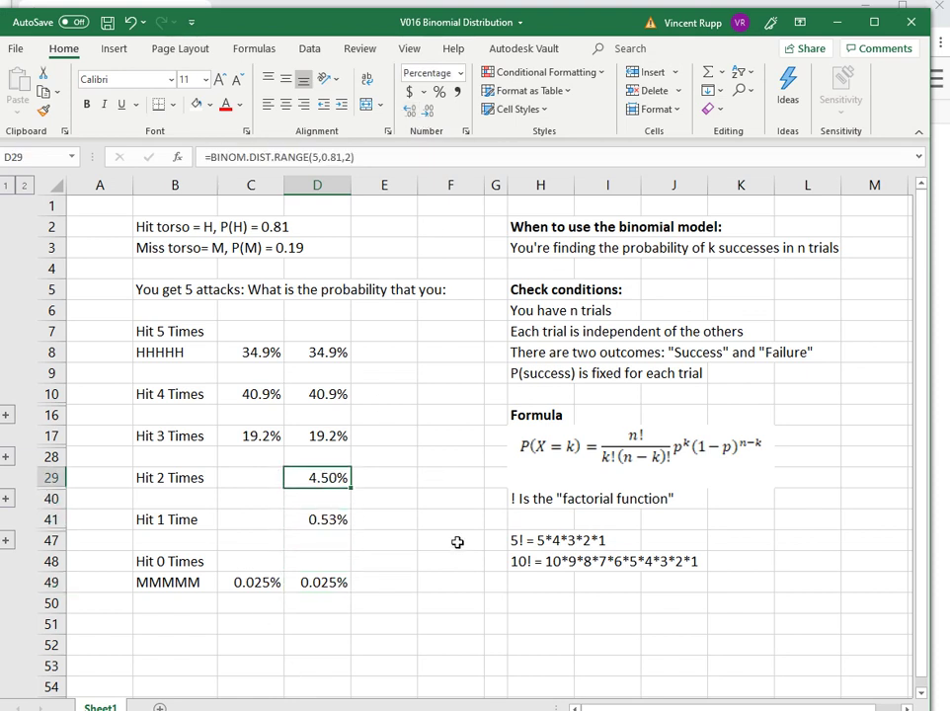
{"action": "left_click", "coordinate": [338, 526]}
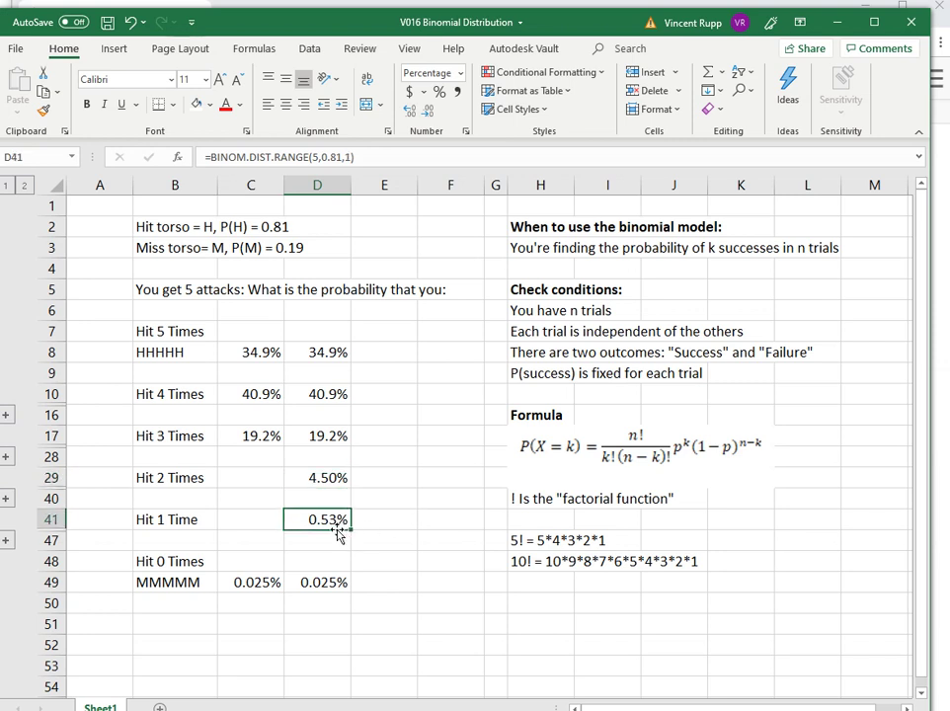
{"action": "left_click", "coordinate": [412, 119]}
{"action": "key", "text": "Down"}
{"action": "key", "text": "Down"}
{"action": "key", "text": "Down"}
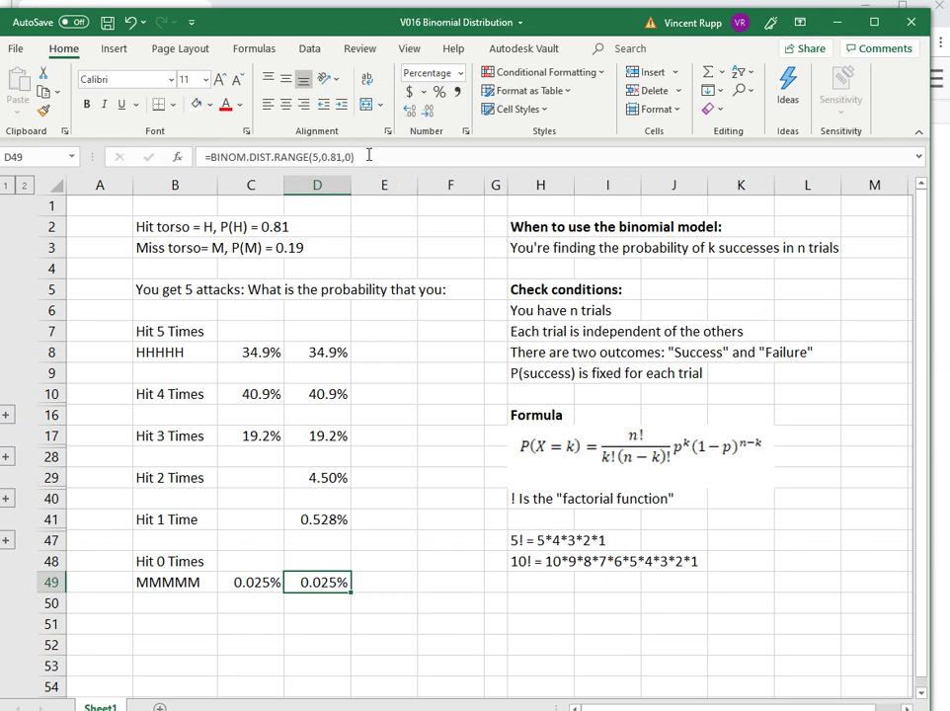
{"action": "left_click", "coordinate": [408, 109]}
Step through the binomial formulas from D8 down and select D8:D49 to review them.
{"action": "left_click", "coordinate": [321, 353]}
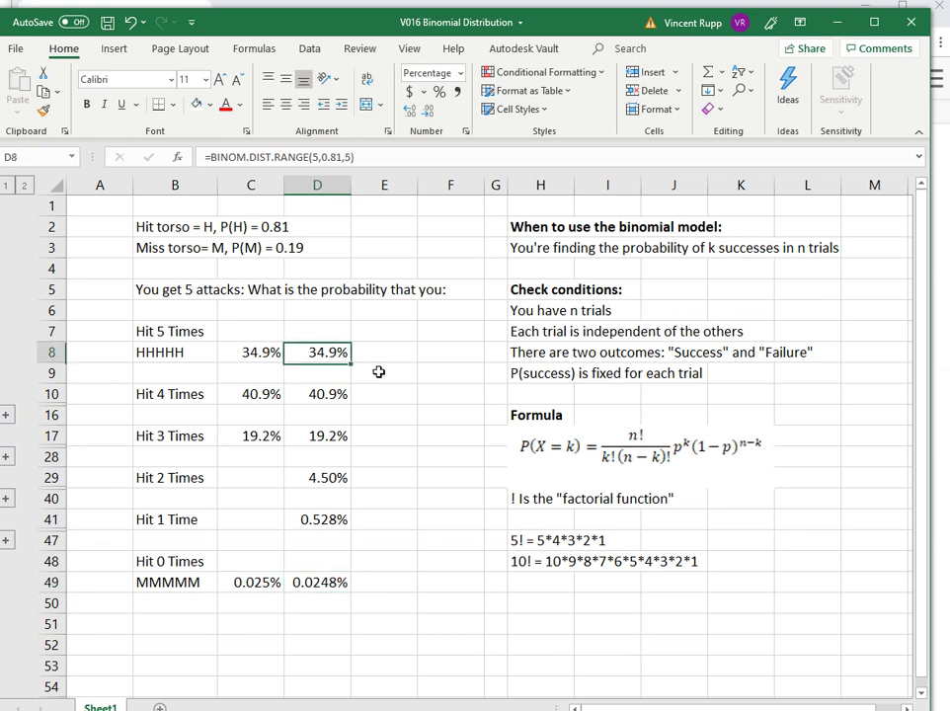
{"action": "key", "text": "Down"}
{"action": "key", "text": "Down"}
{"action": "key", "text": "Down"}
{"action": "key", "text": "Down"}
{"action": "key", "text": "Down"}
{"action": "key", "text": "Down"}
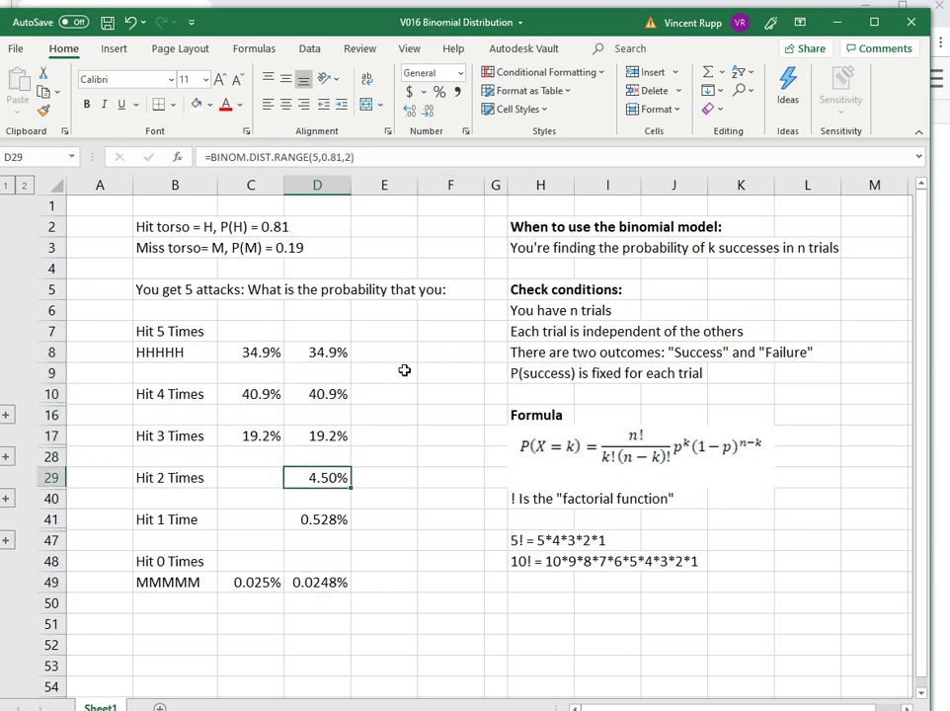
{"action": "key", "text": "Down"}
{"action": "key", "text": "Down"}
{"action": "key", "text": "Down"}
{"action": "key", "text": "Down"}
{"action": "key", "text": "Down"}
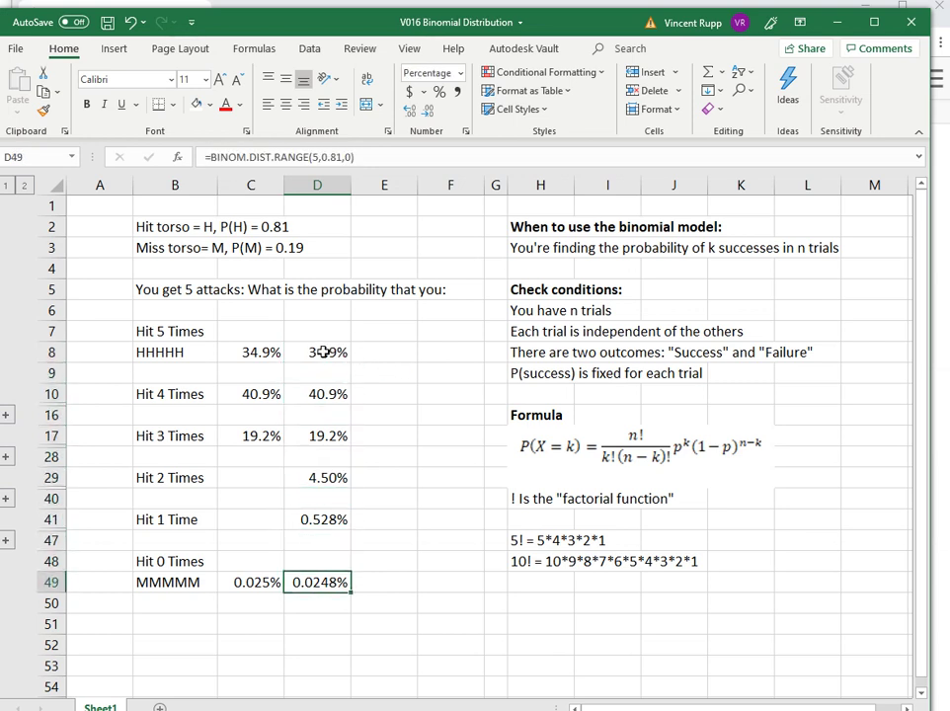
{"action": "left_click_drag", "start_coordinate": [324, 351], "coordinate": [331, 582]}
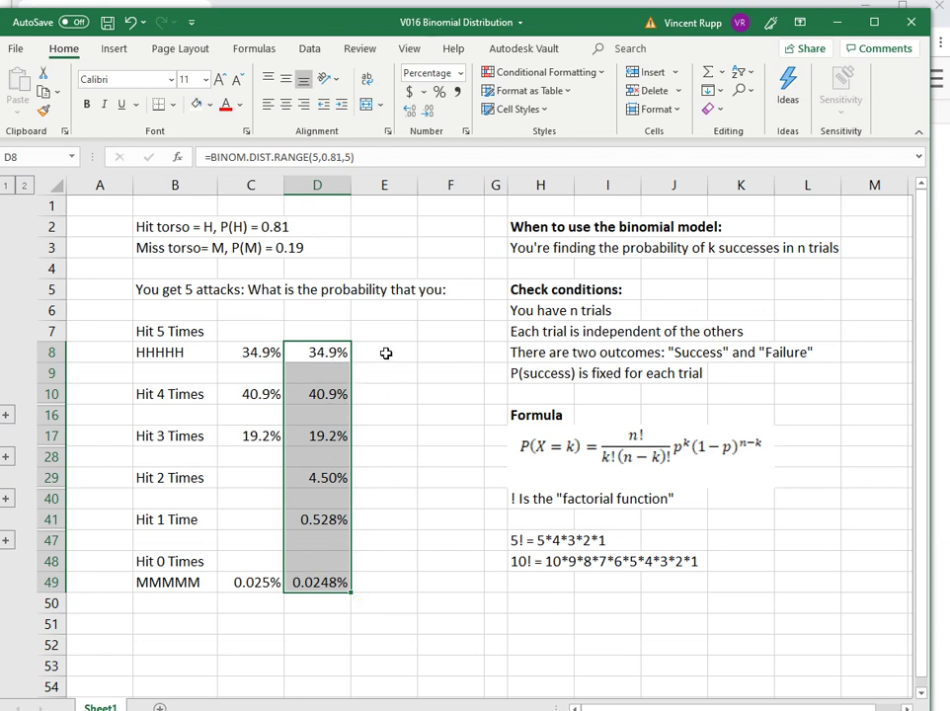
{"action": "left_click", "coordinate": [392, 361]}
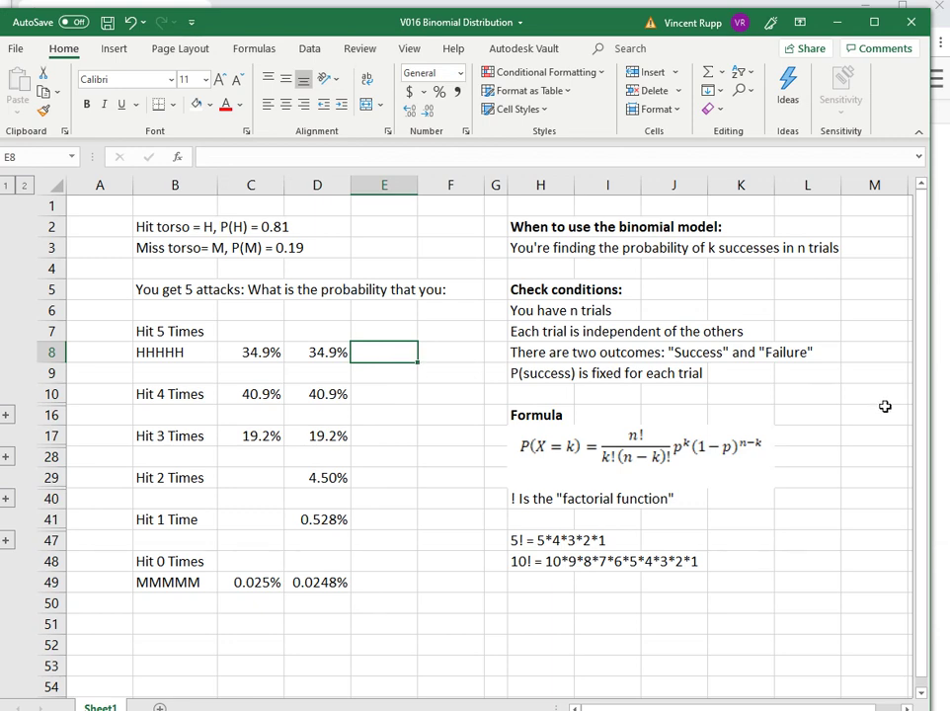
{"action": "left_click", "coordinate": [940, 399]}
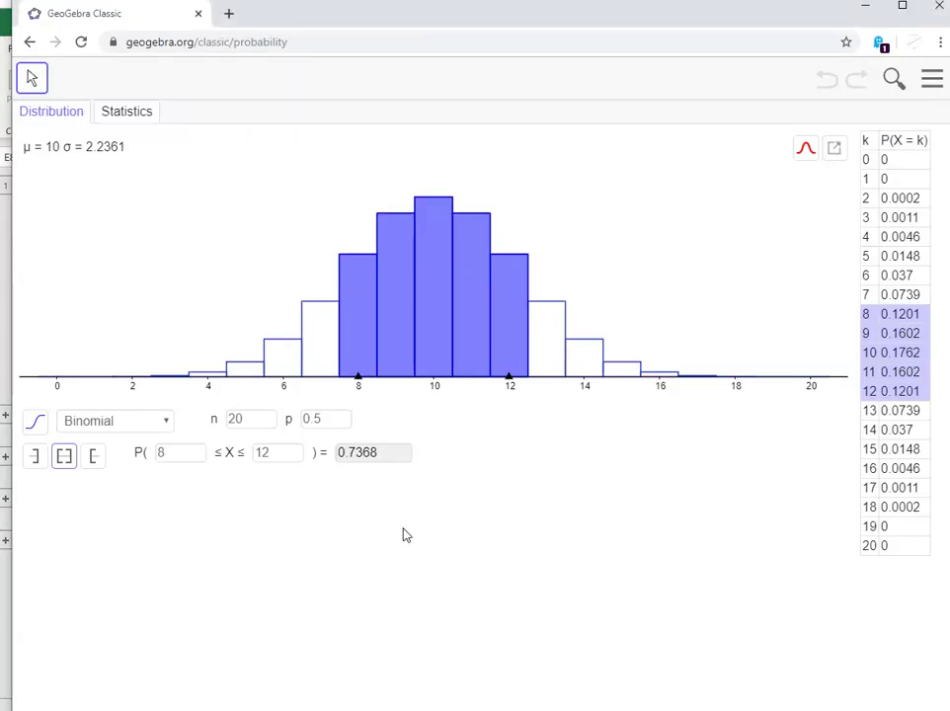
{"action": "left_click", "coordinate": [130, 425]}
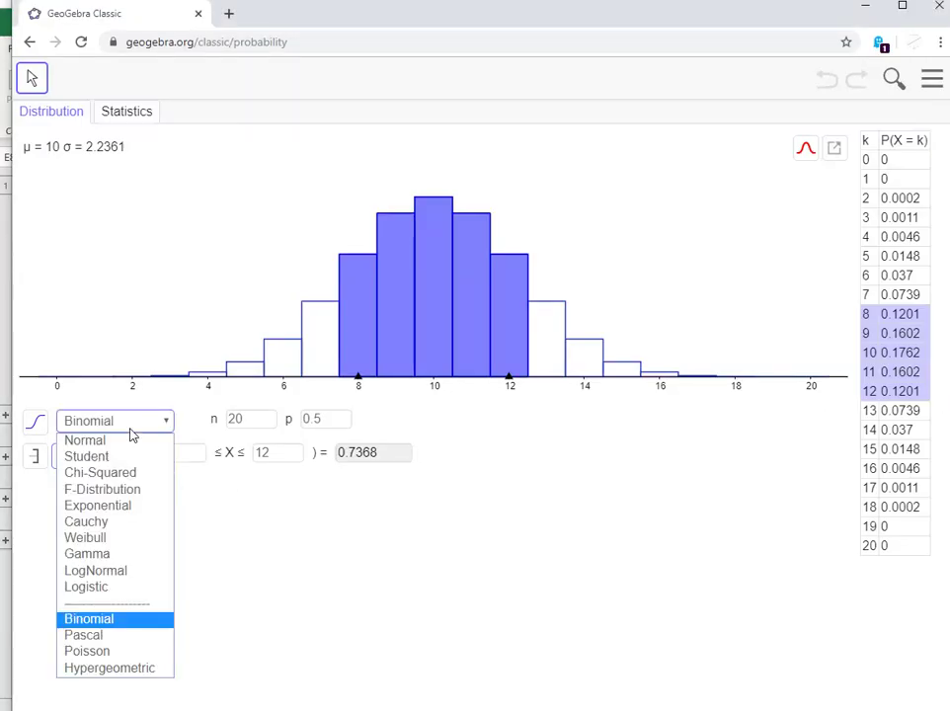
{"action": "left_click", "coordinate": [122, 441]}
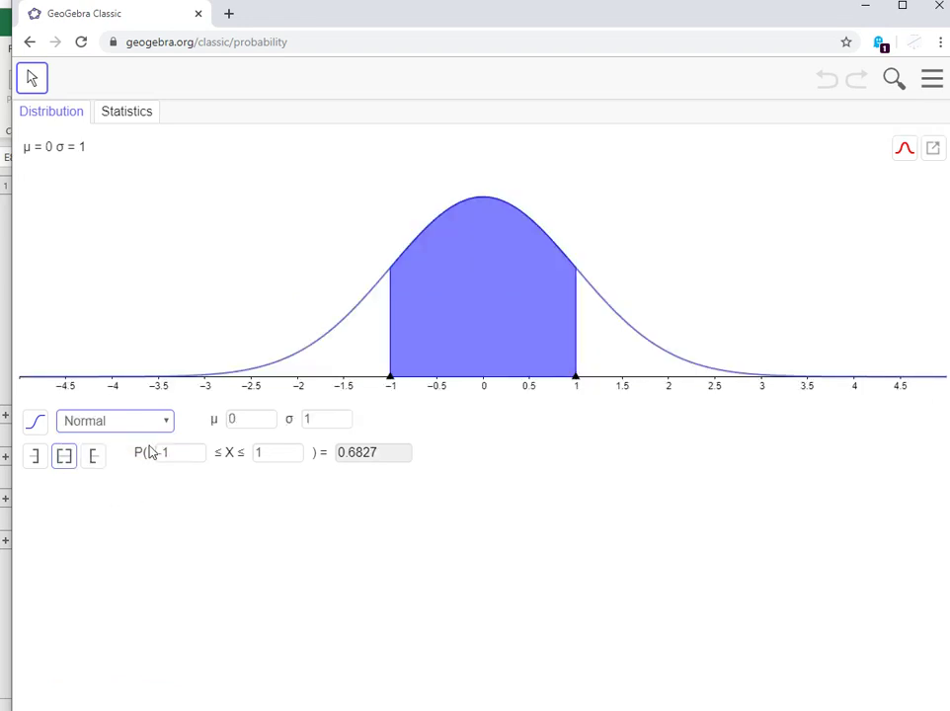
{"action": "left_click", "coordinate": [131, 428]}
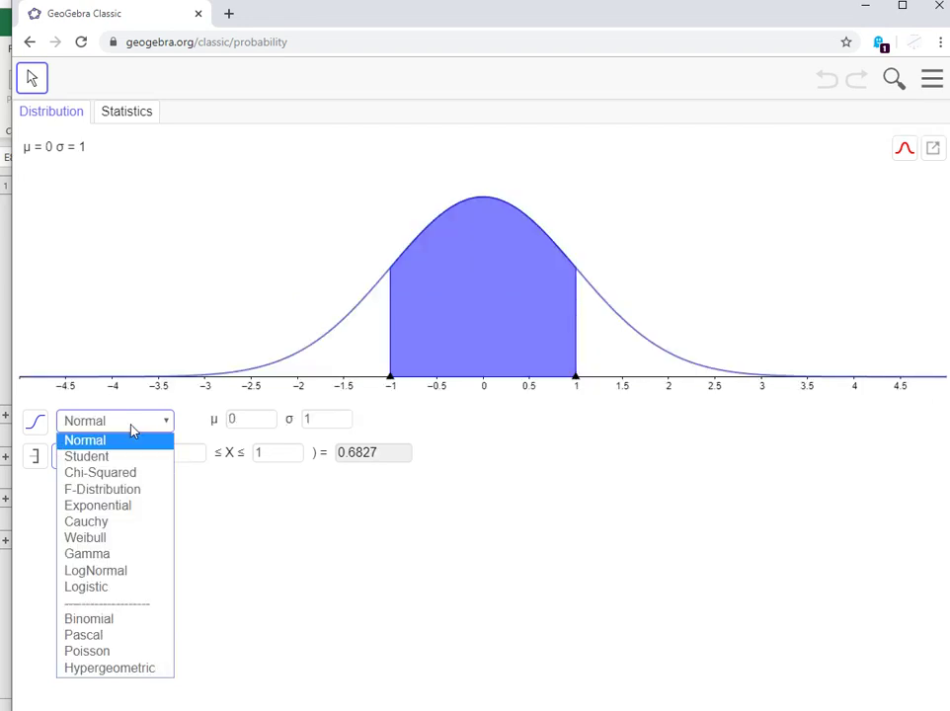
{"action": "left_click", "coordinate": [104, 622]}
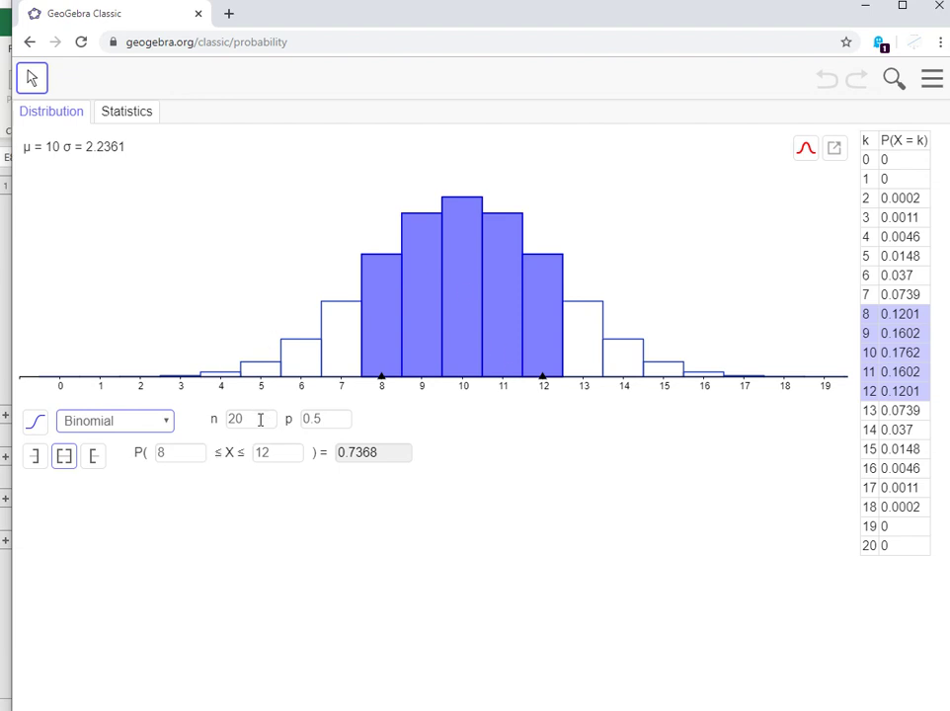
Set the binomial parameters to n = 5 and p = 0.81, giving mean 4.05.
{"action": "left_click_drag", "start_coordinate": [260, 419], "coordinate": [208, 421]}
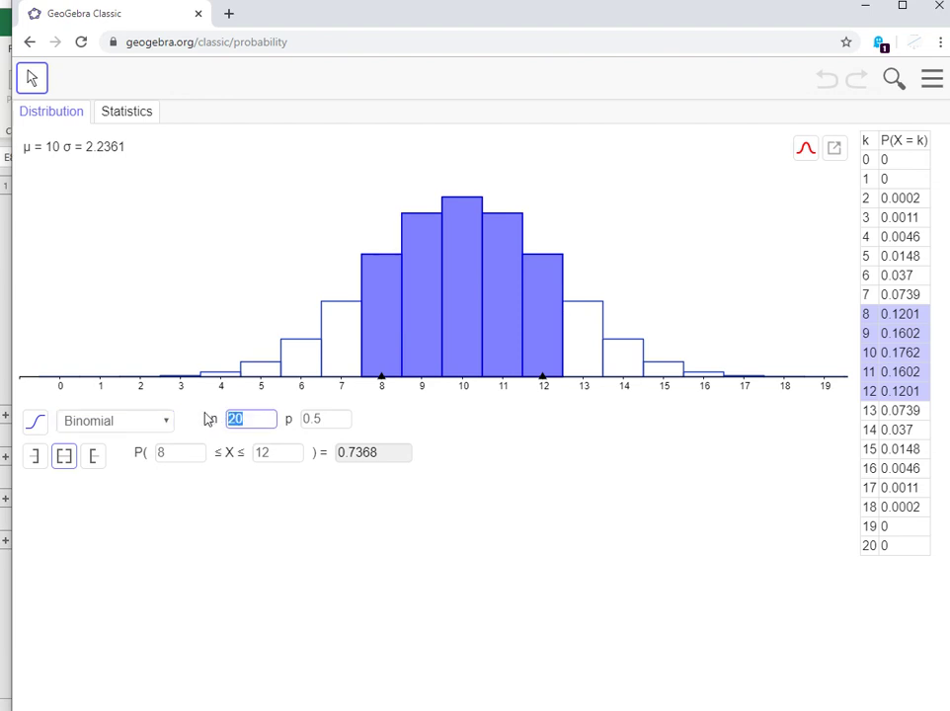
{"action": "type", "text": "5"}
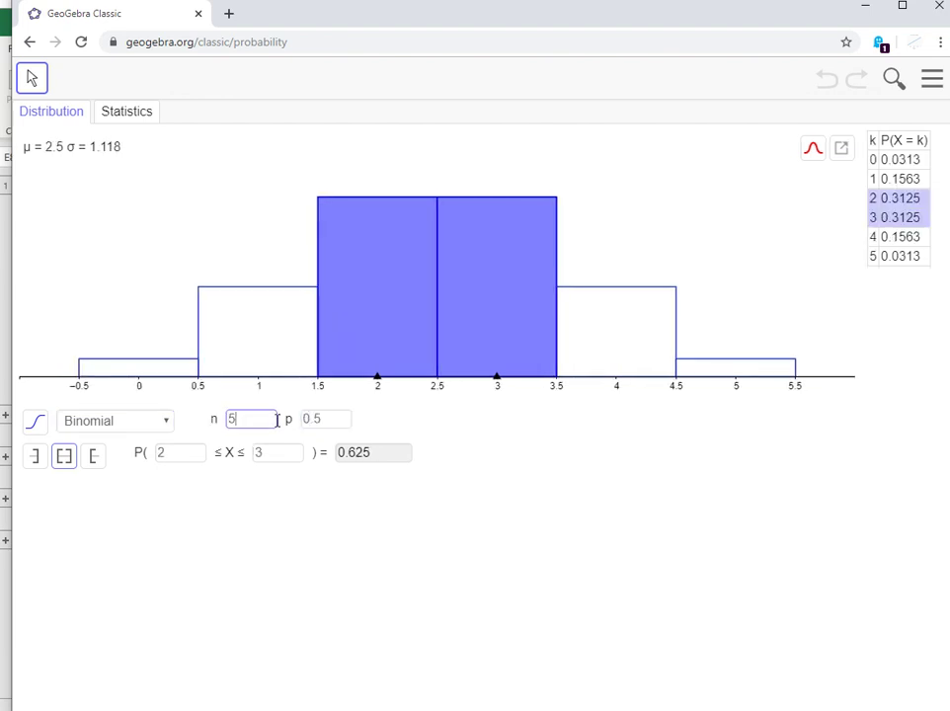
{"action": "type", "text": ".81"}
{"action": "left_click_drag", "start_coordinate": [342, 421], "coordinate": [292, 421]}
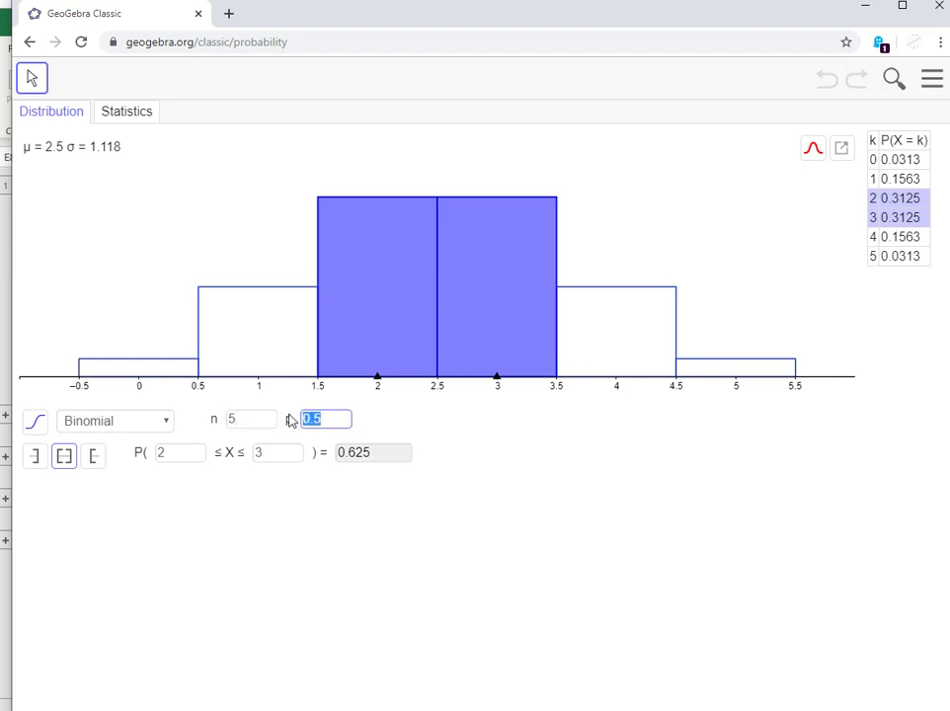
{"action": "type", "text": "0.81"}
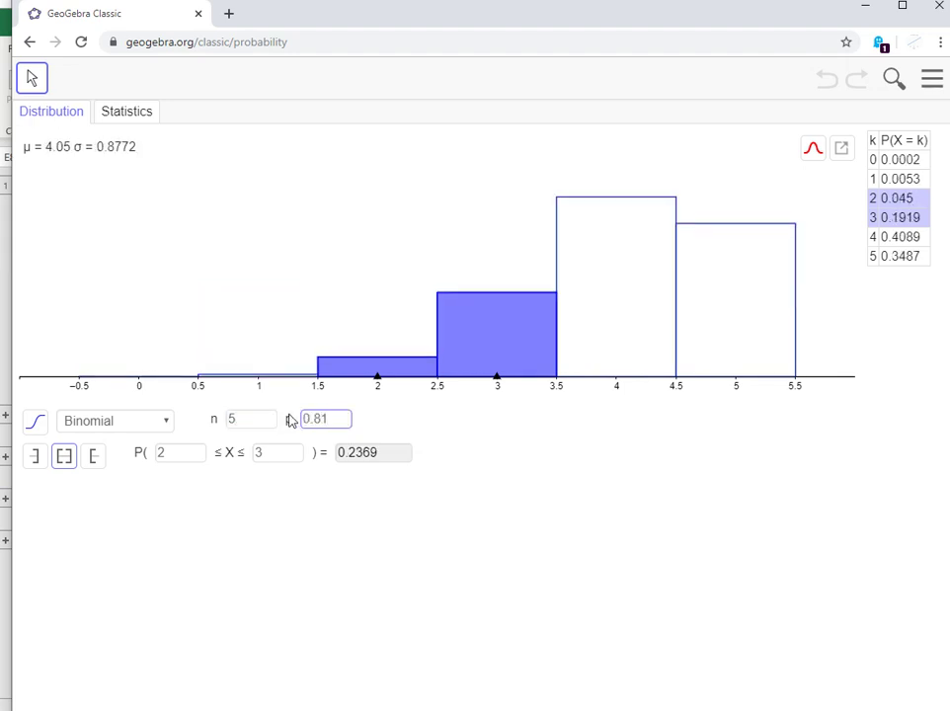
{"action": "left_click", "coordinate": [375, 514]}
Switch to the right-sided interval starting at k = 0, giving P(0 ≤ X) = 1.
{"action": "left_click", "coordinate": [34, 458]}
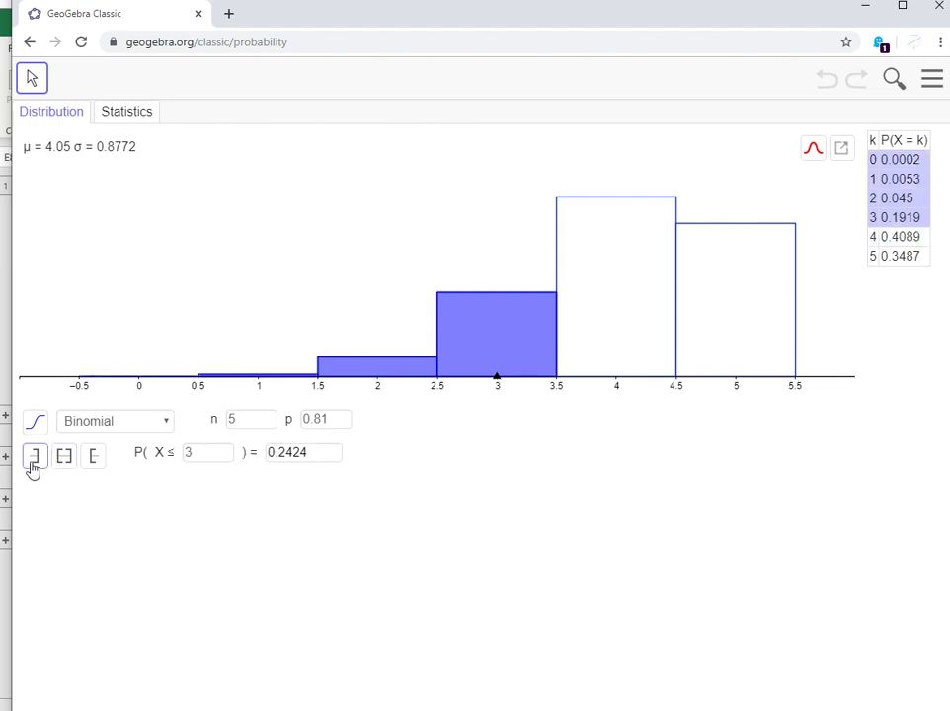
{"action": "left_click", "coordinate": [60, 465]}
{"action": "left_click", "coordinate": [92, 464]}
{"action": "left_click", "coordinate": [66, 462]}
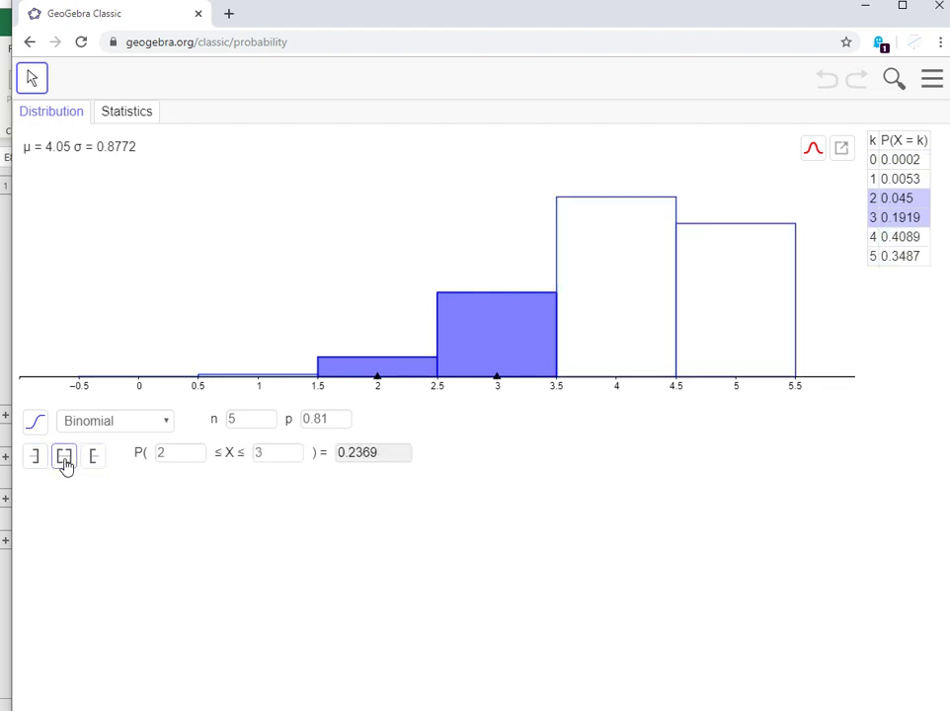
{"action": "left_click", "coordinate": [88, 468]}
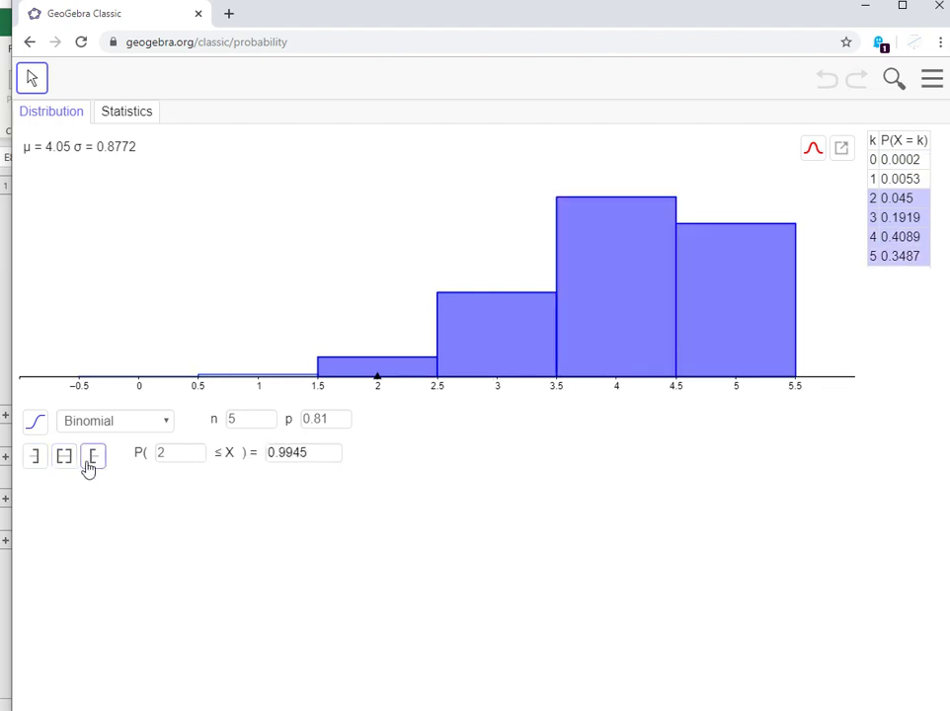
{"action": "left_click", "coordinate": [840, 148]}
{"action": "left_click", "coordinate": [893, 159]}
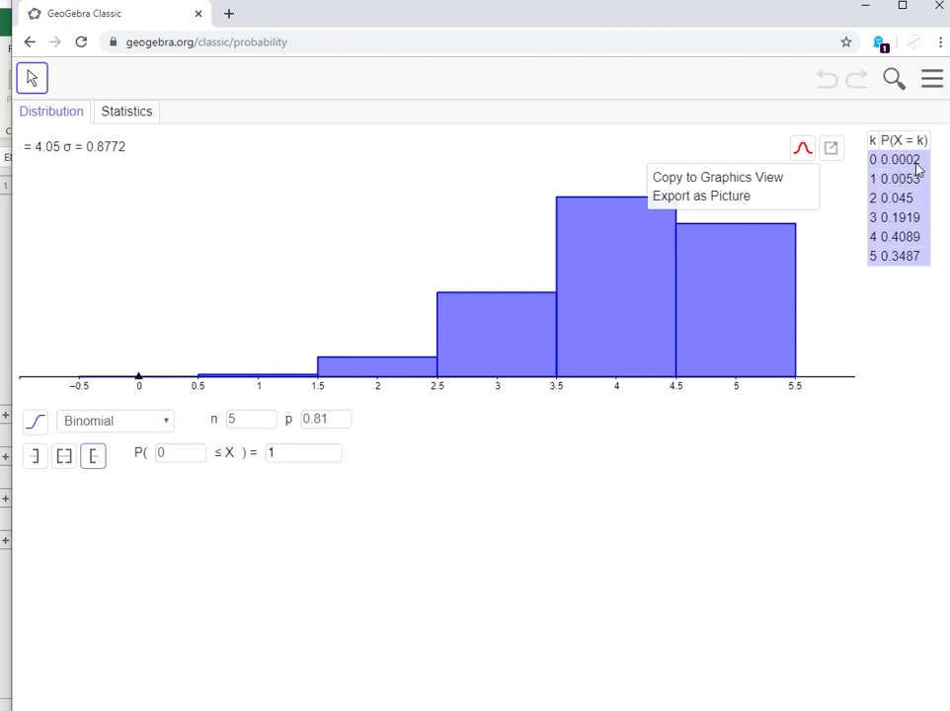
Compare GeoGebra's P(X = 4) = 0.4089 and P(X = 5) = 0.3487 with Excel, then close the export menu.
{"action": "key", "text": "alt+Tab"}
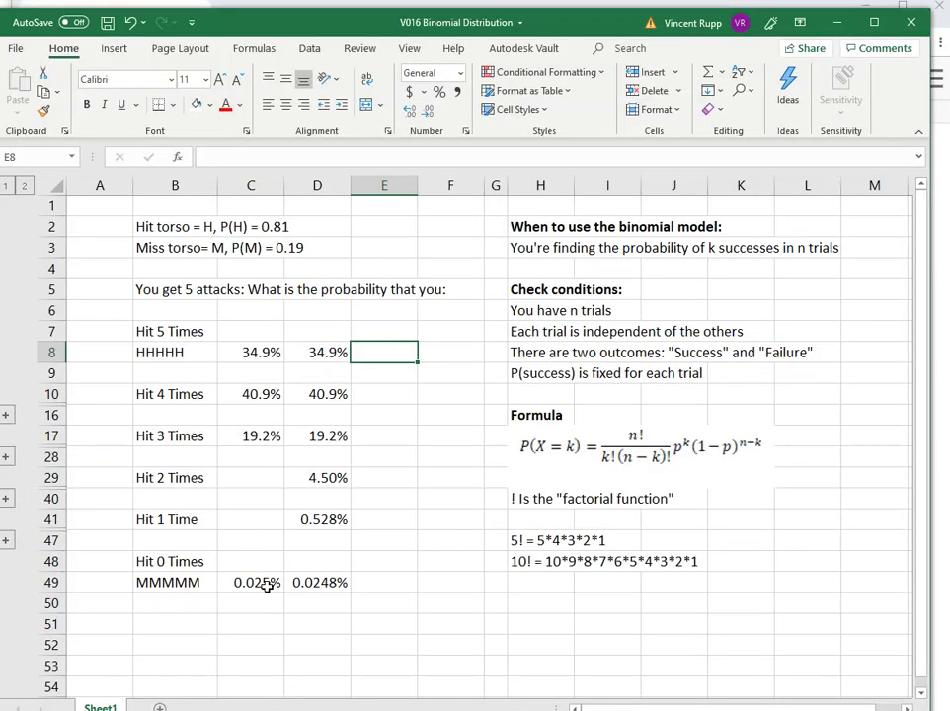
{"action": "key", "text": "alt+Tab"}
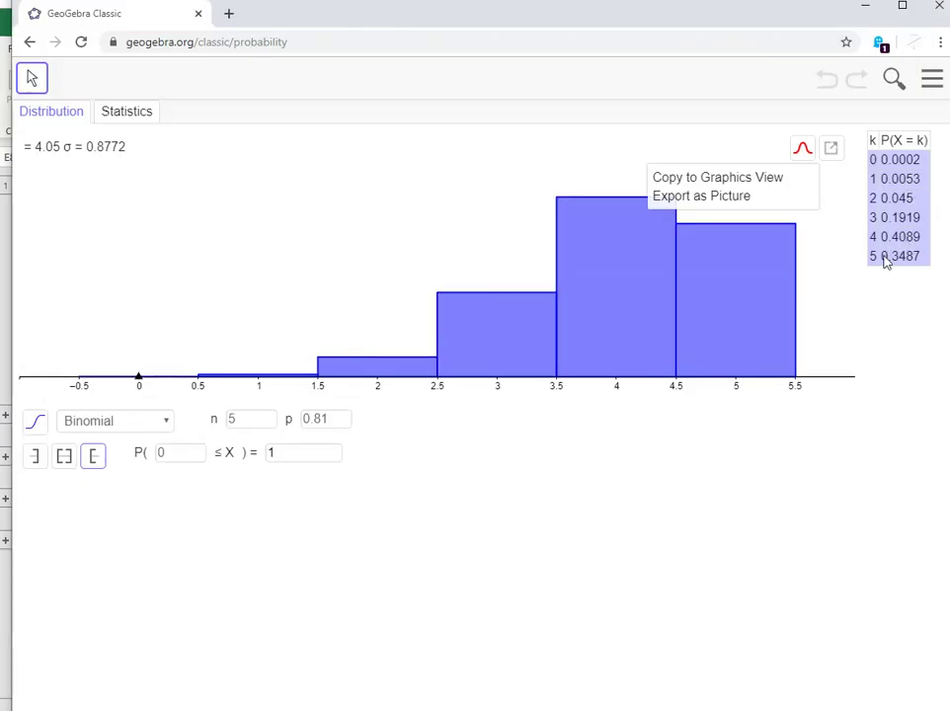
{"action": "key", "text": "alt+Tab"}
{"action": "key", "text": "alt+Tab"}
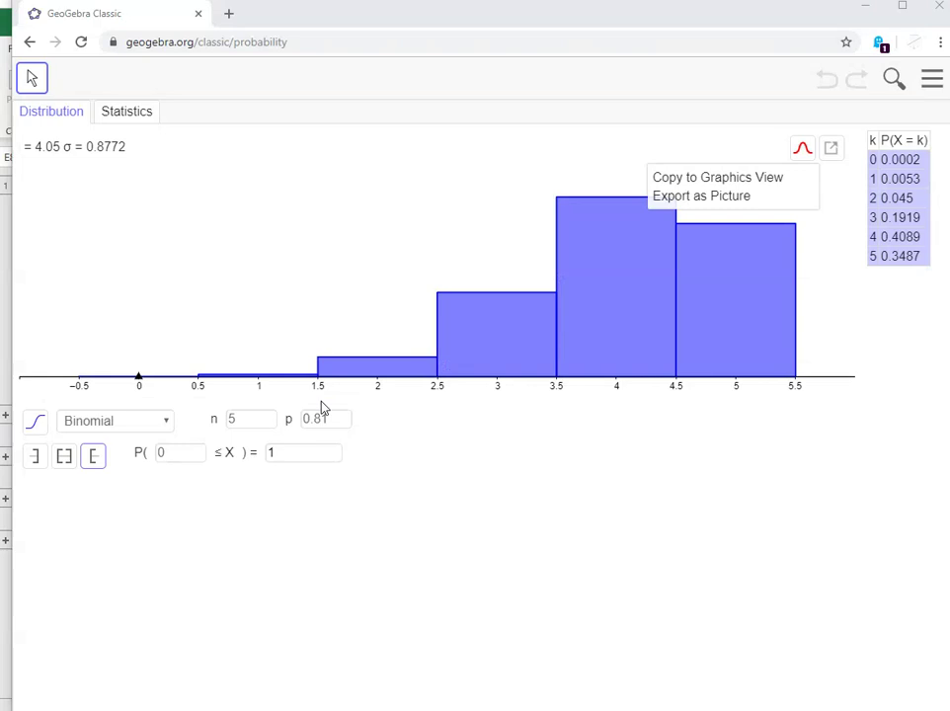
{"action": "left_click", "coordinate": [348, 259]}
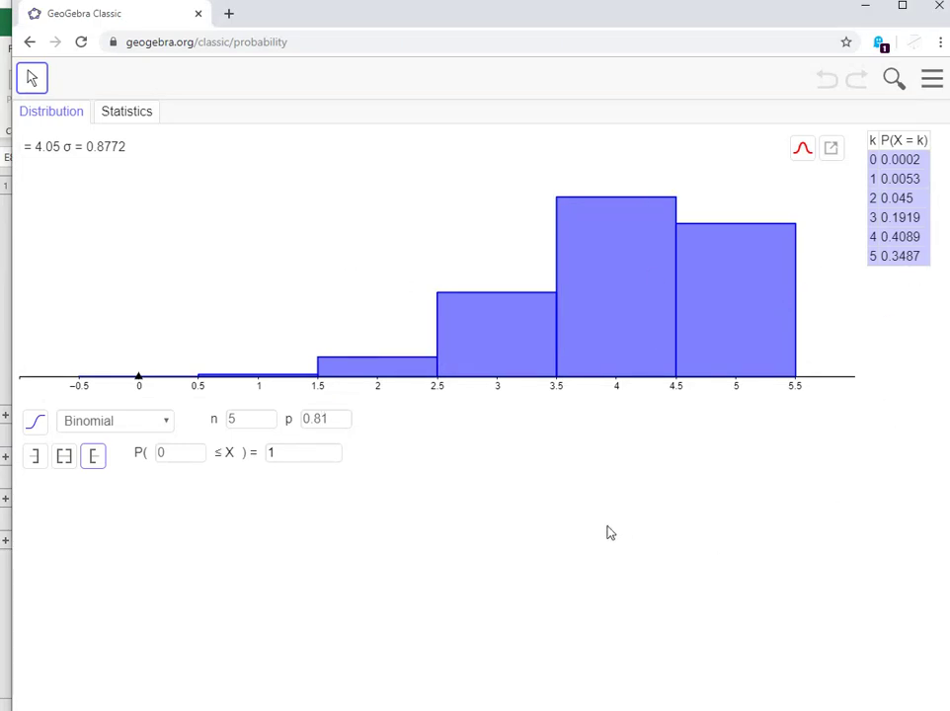